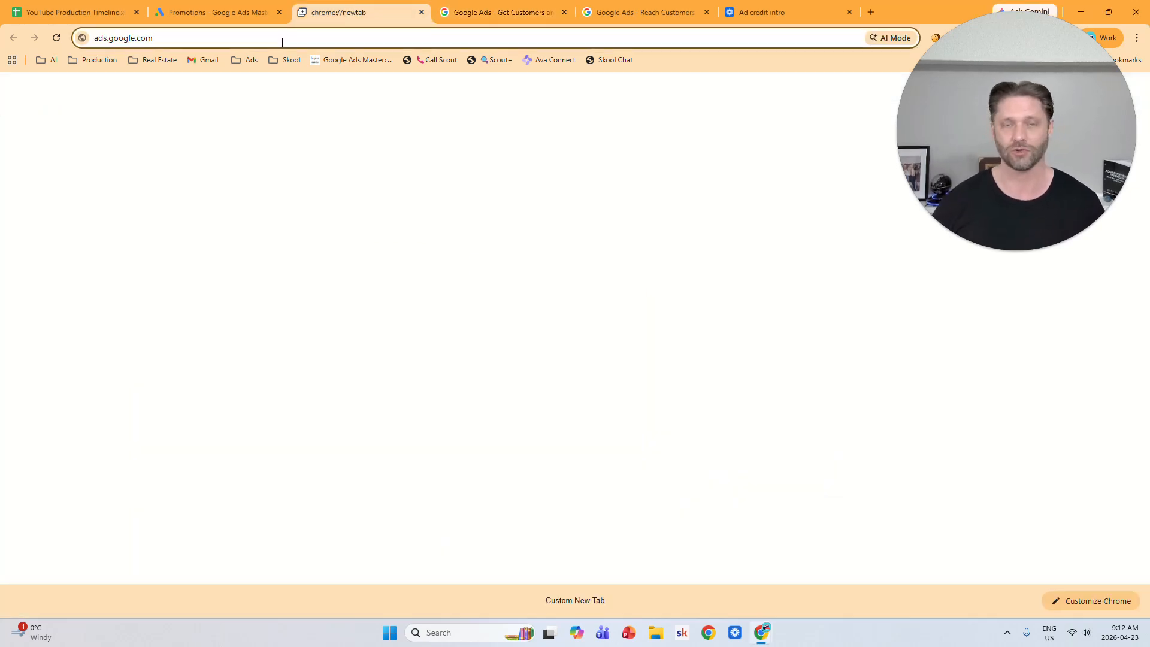
Load ads.google.com and compare the ad credit banner on the Canadian page with the one on the US page
key(Return)
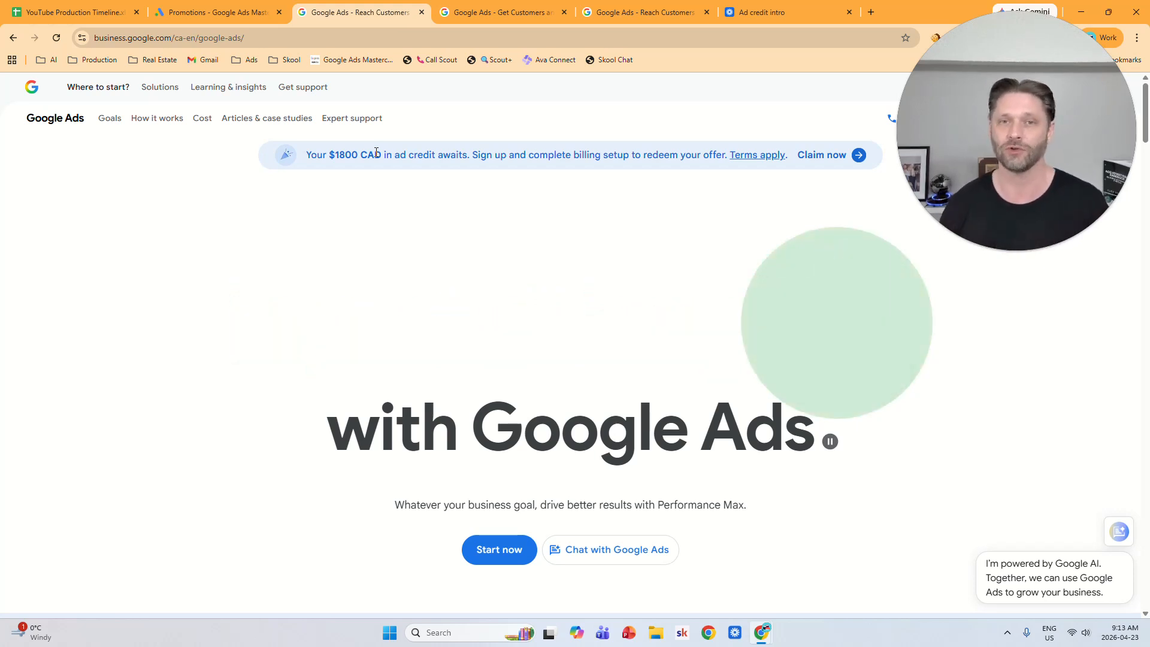
click(509, 11)
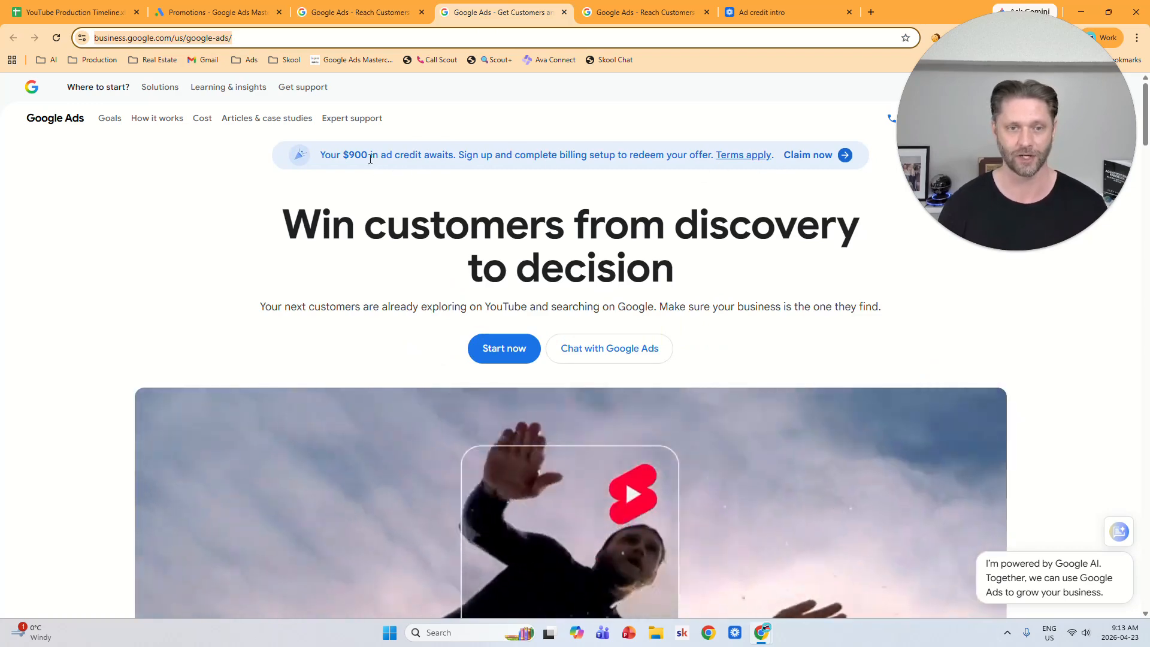
key(ctrl+shift+Tab)
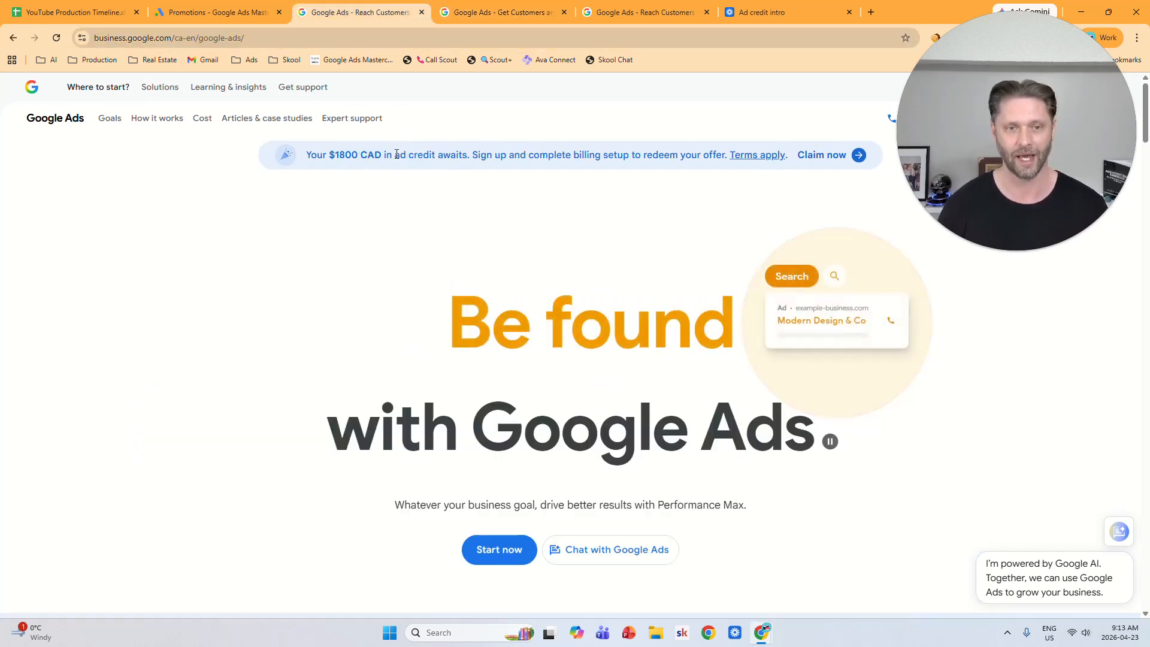
click(503, 12)
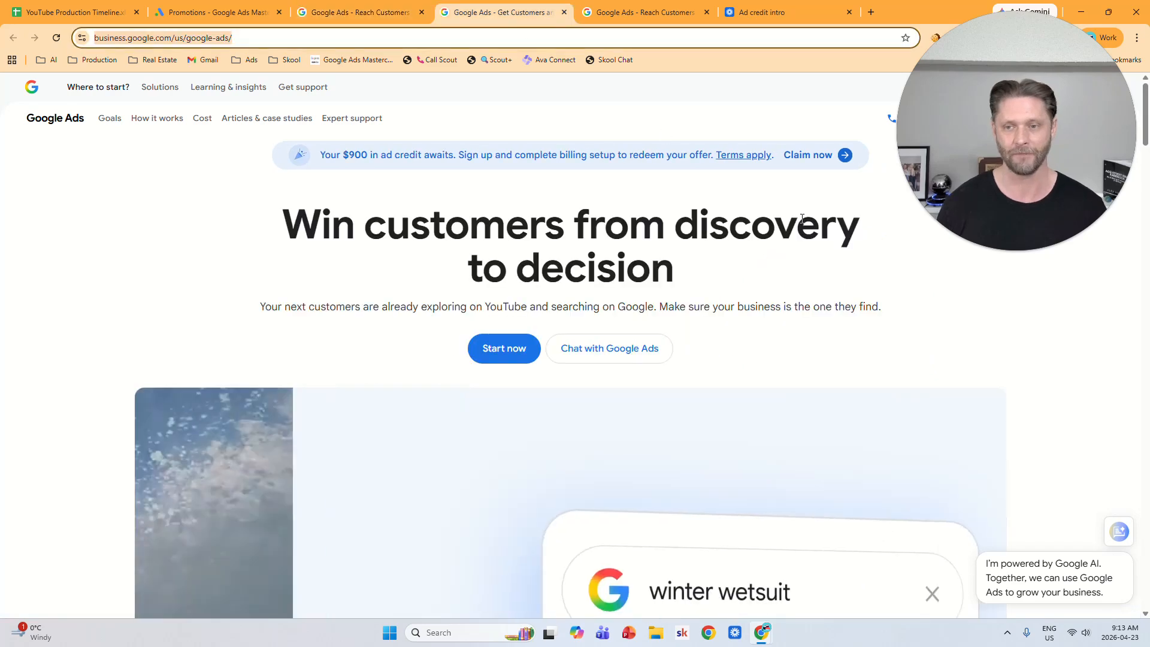
Compare the three sign-up offers and their spend requirements on the Canadian and US Google Ads pages
key(ctrl+shift+Tab)
scroll(1018, 330, down, 10)
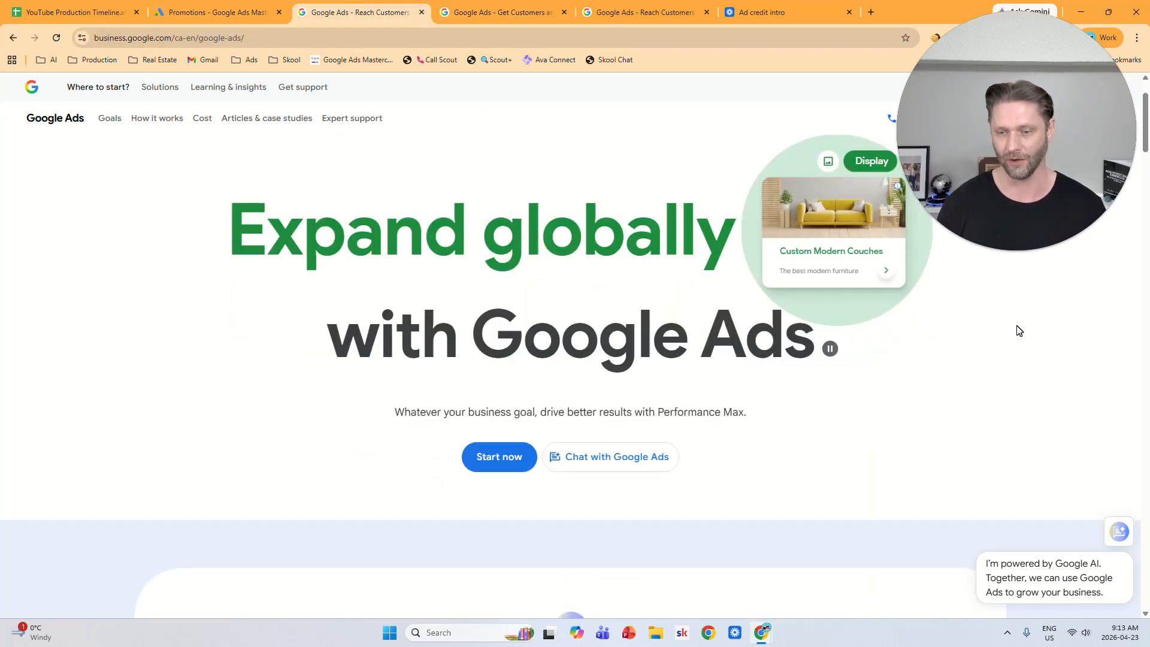
scroll(1019, 329, down, 12)
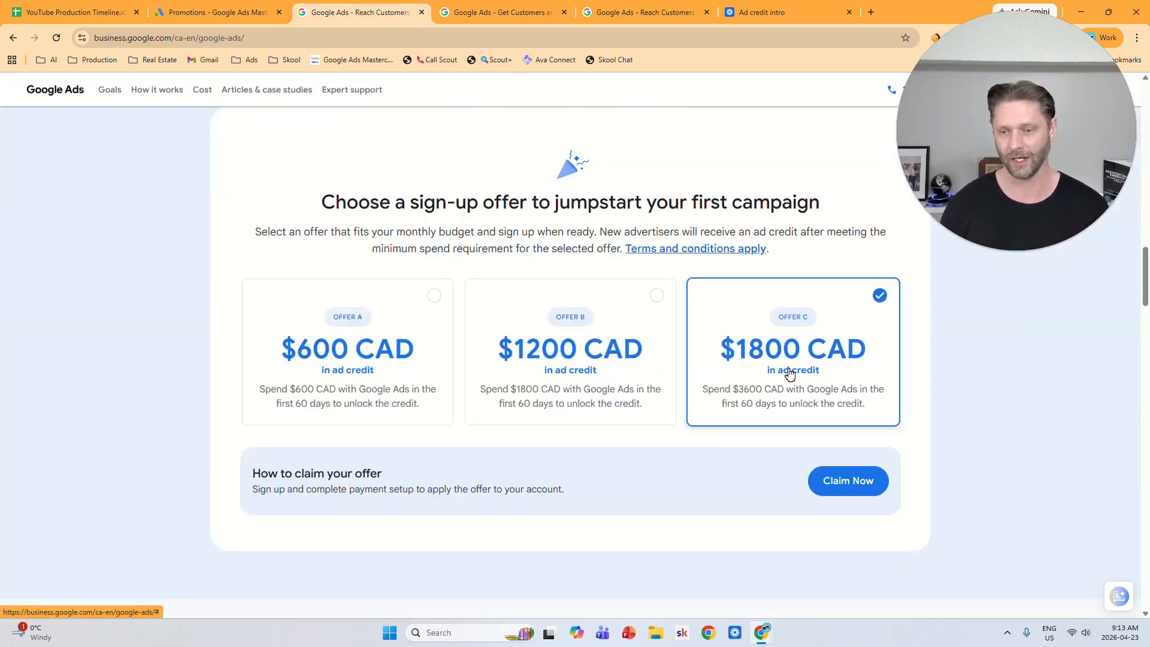
key(ctrl+Tab)
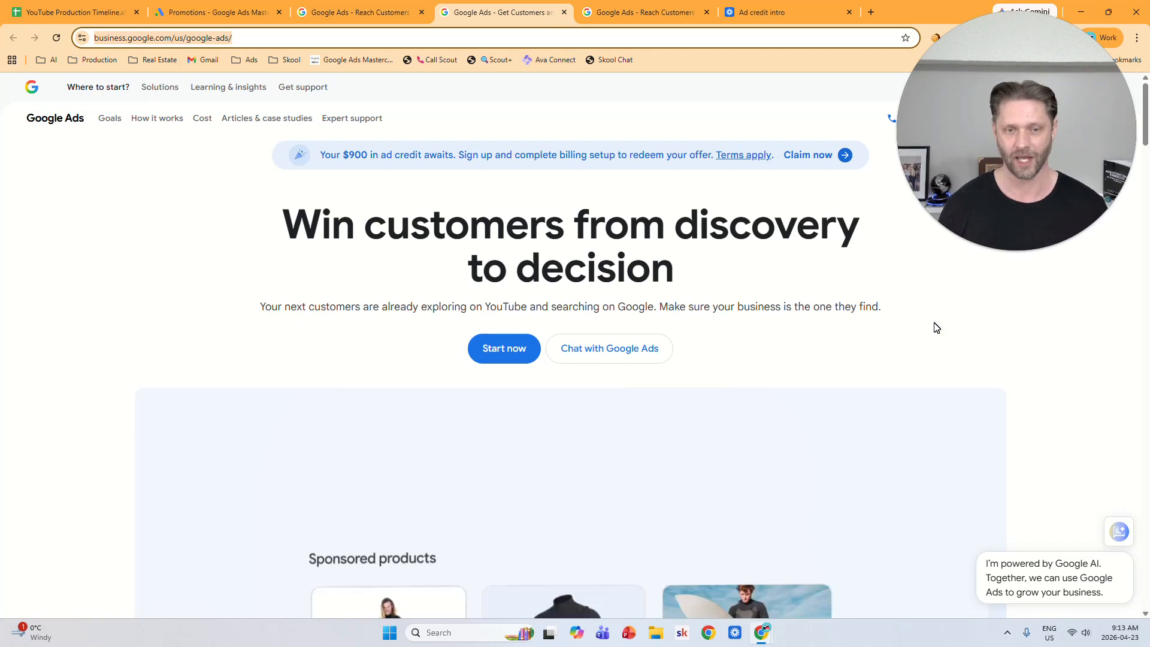
scroll(986, 336, down, 18)
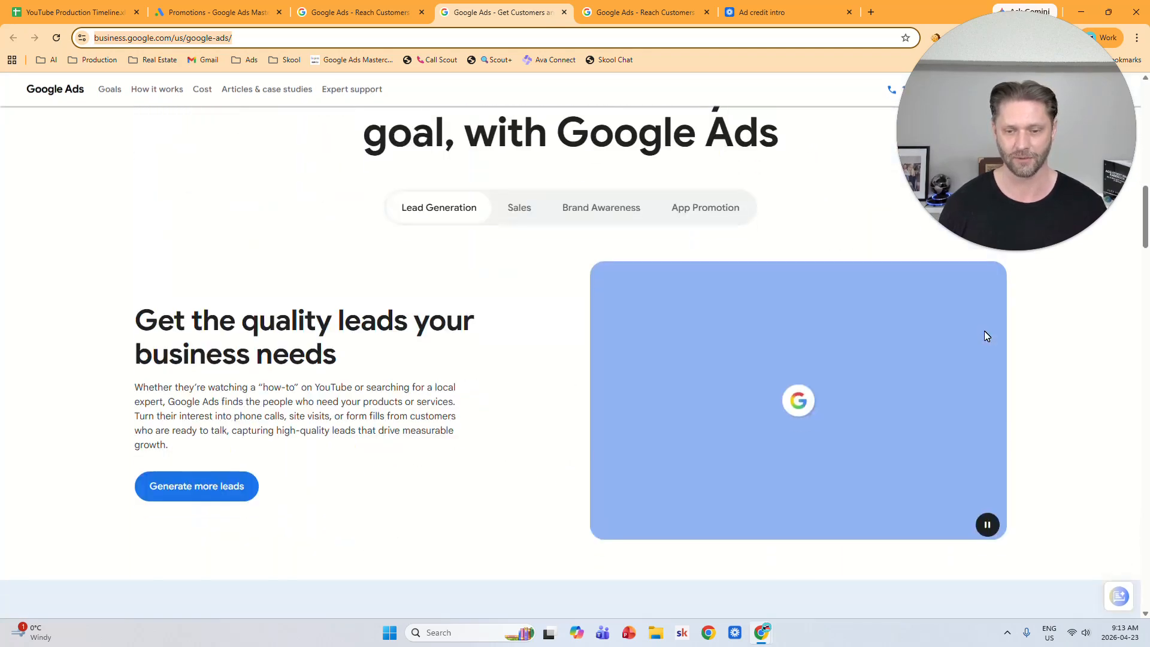
scroll(987, 336, down, 5)
scroll(624, 324, up, 1)
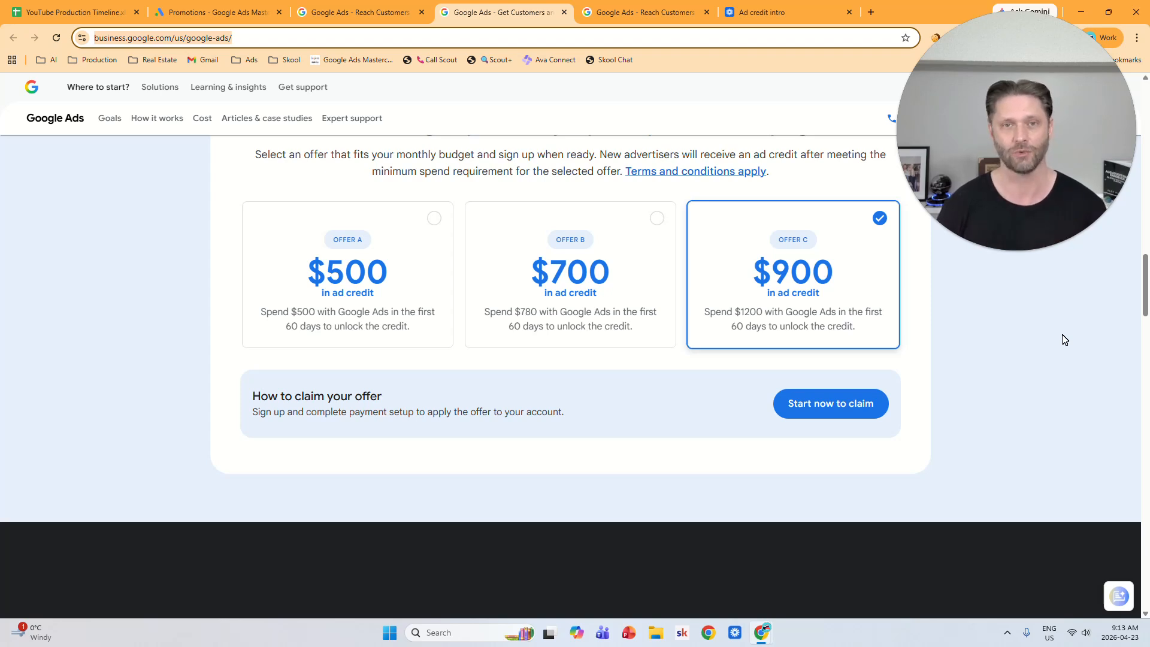
Switch to the incognito browser window and view the sign-up offers on the US Google Ads page
mouse_move(967, 242)
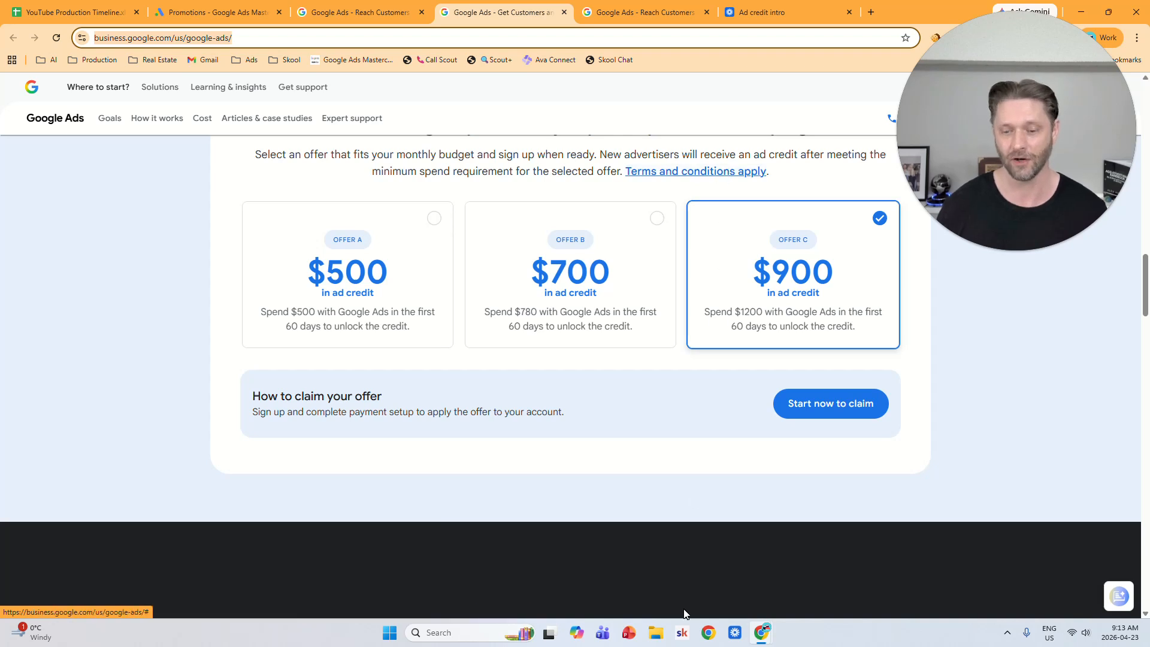
drag(1079, 103, 1072, 170)
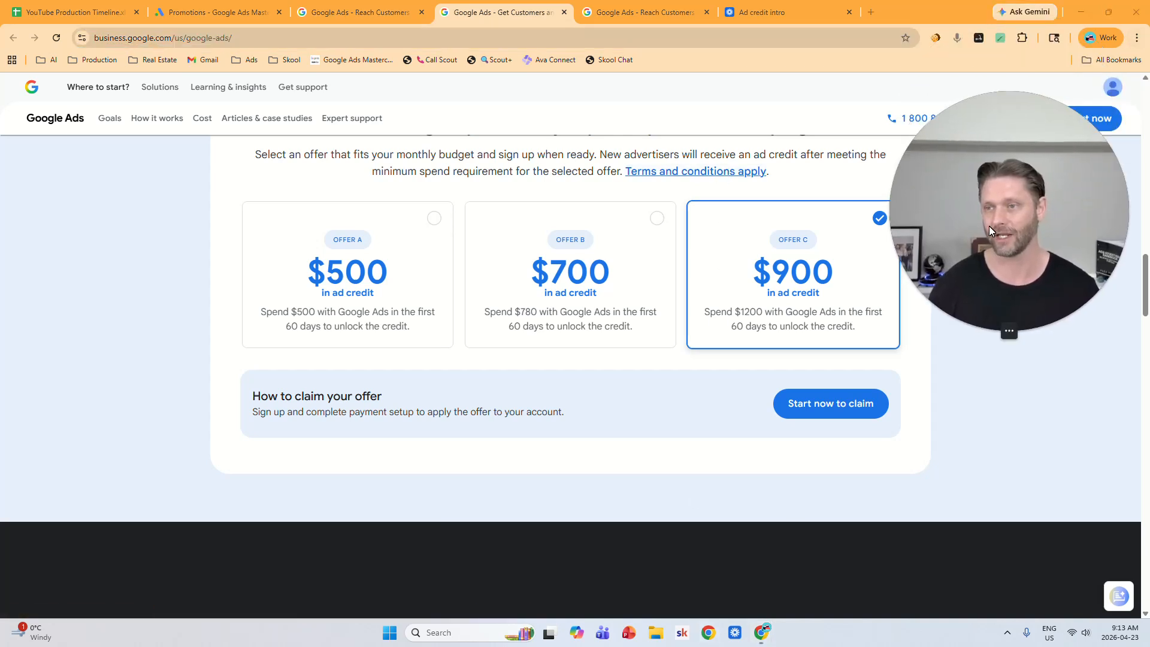
drag(990, 231, 876, 230)
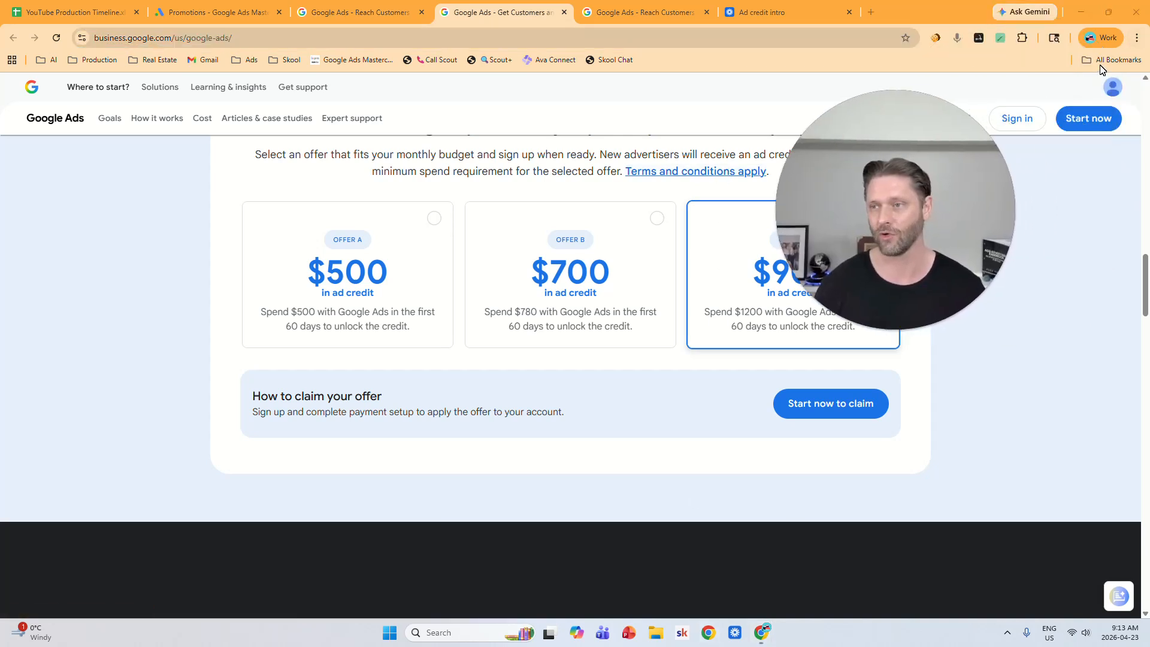
click(1137, 40)
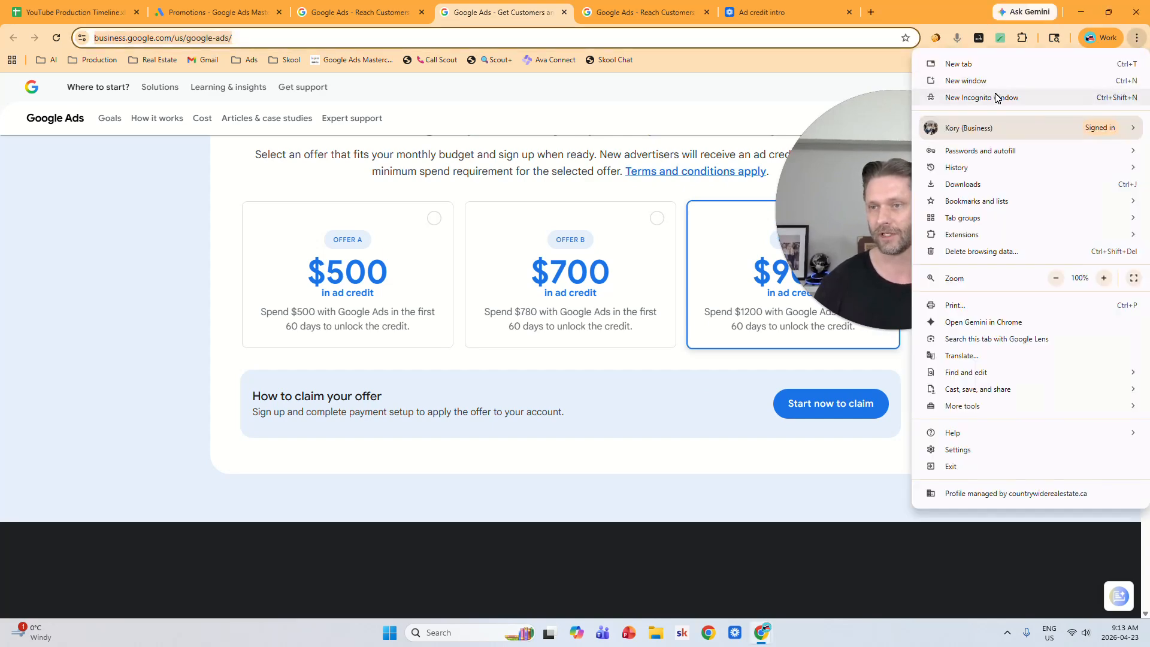
click(761, 632)
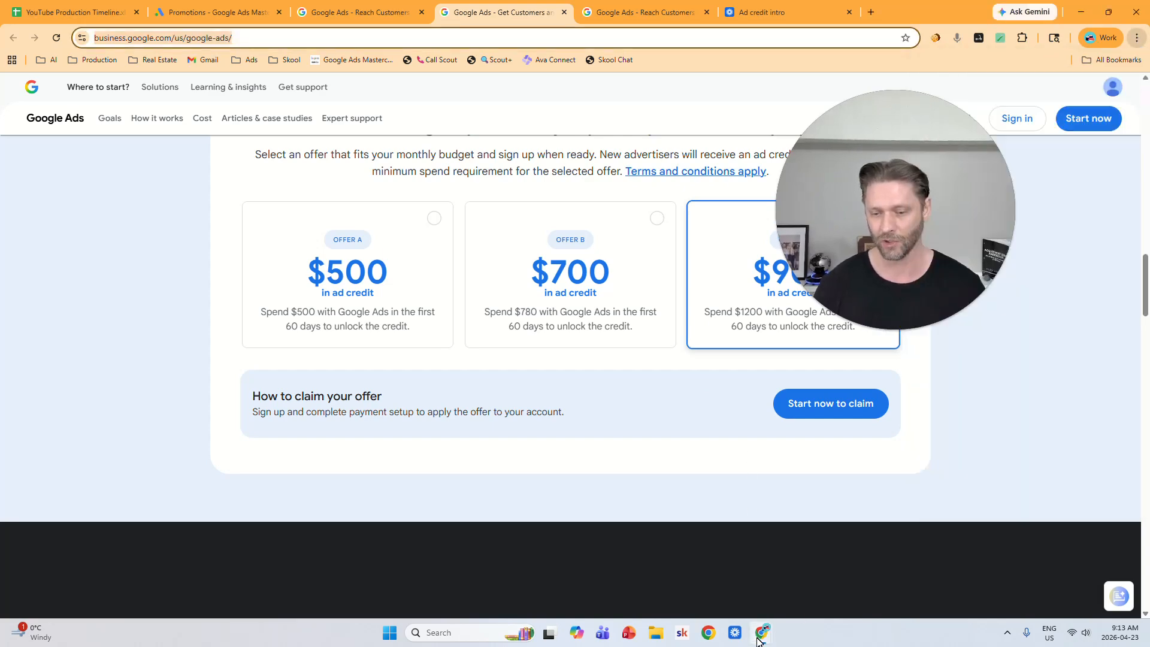
click(828, 570)
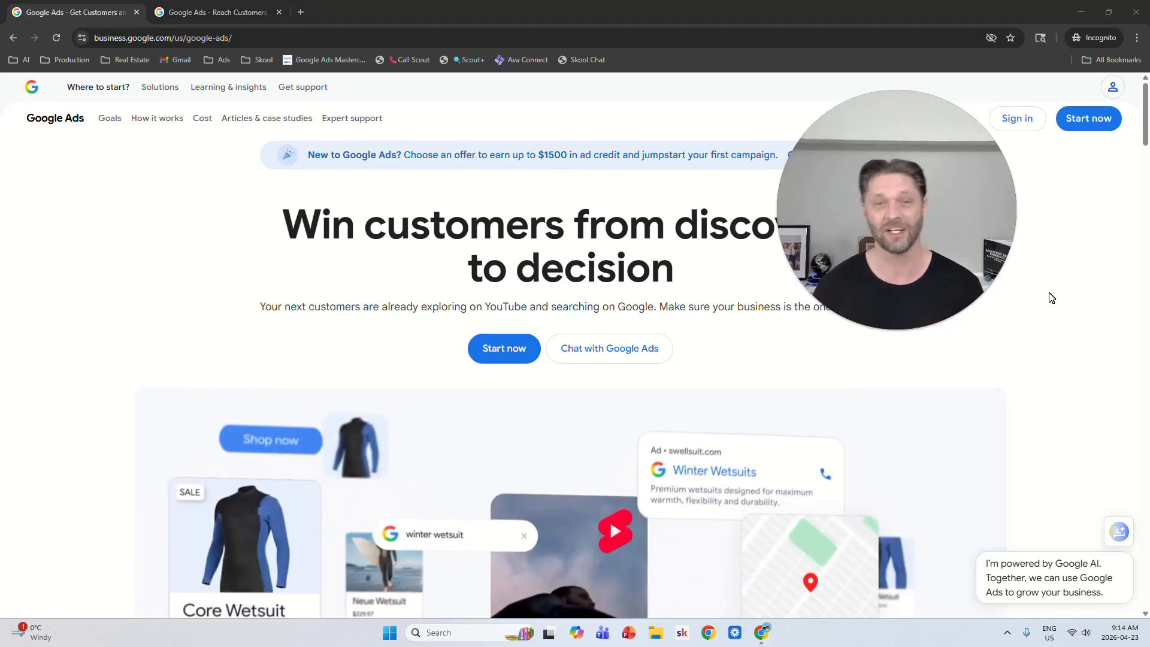
scroll(1034, 311, down, 20)
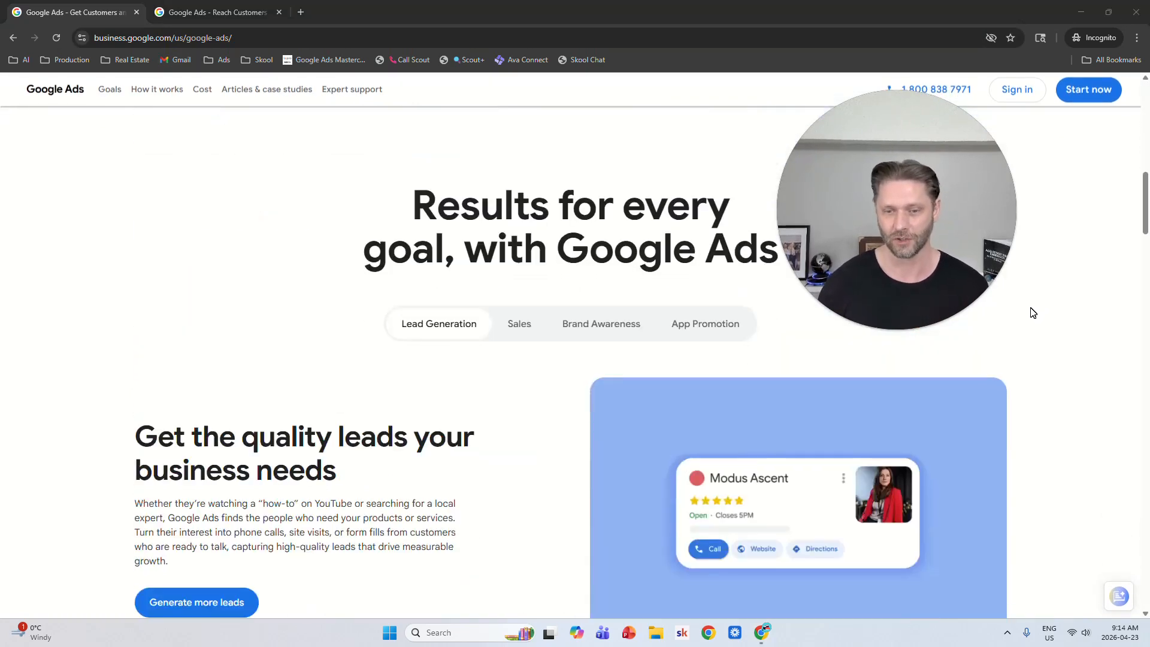
scroll(820, 376, up, 1)
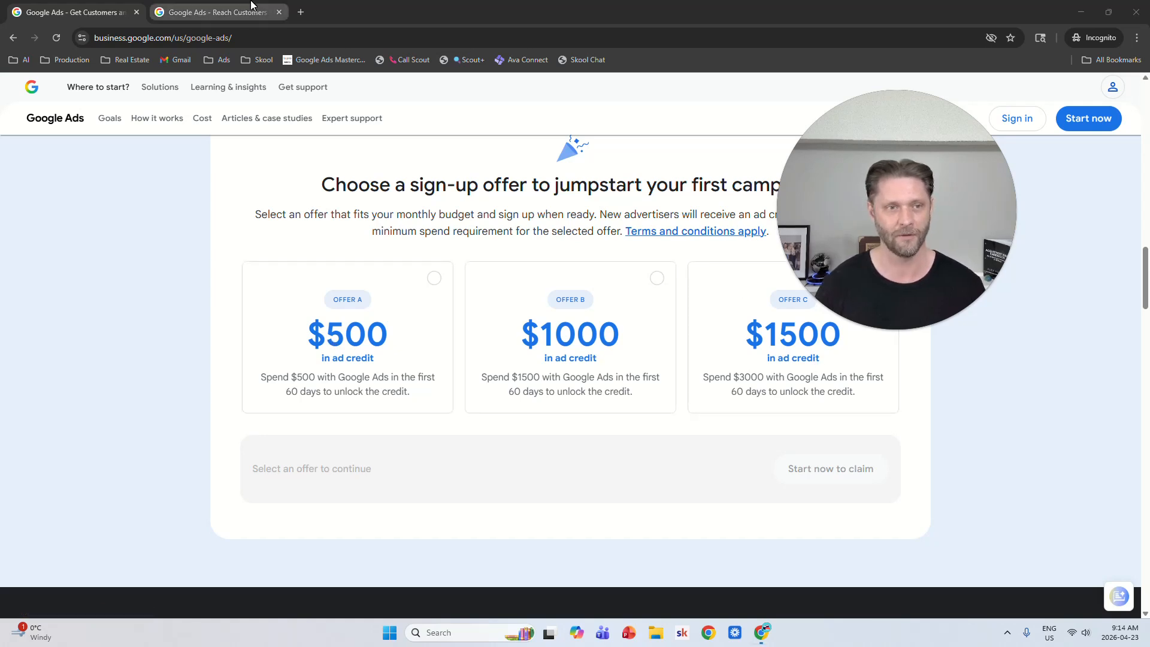
Bring up the Canadian Google Ads page in the incognito window and check its new-advertiser credit banner
click(215, 12)
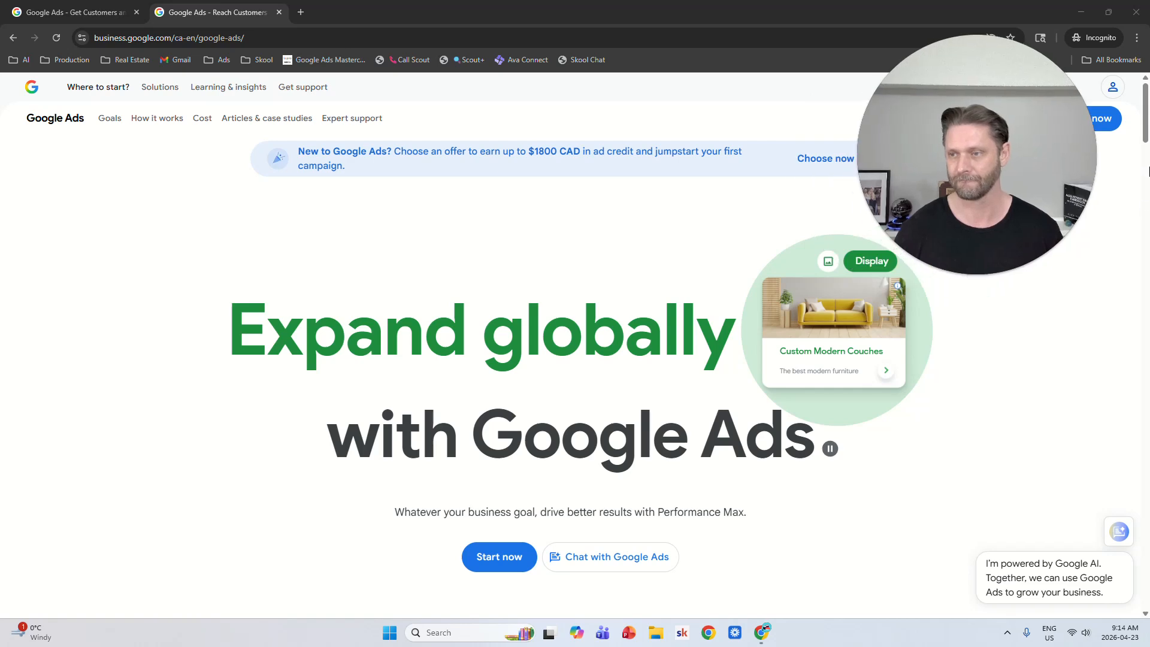
mouse_move(1146, 133)
mouse_down()
mouse_move(1145, 307)
mouse_move(1135, 130)
mouse_up()
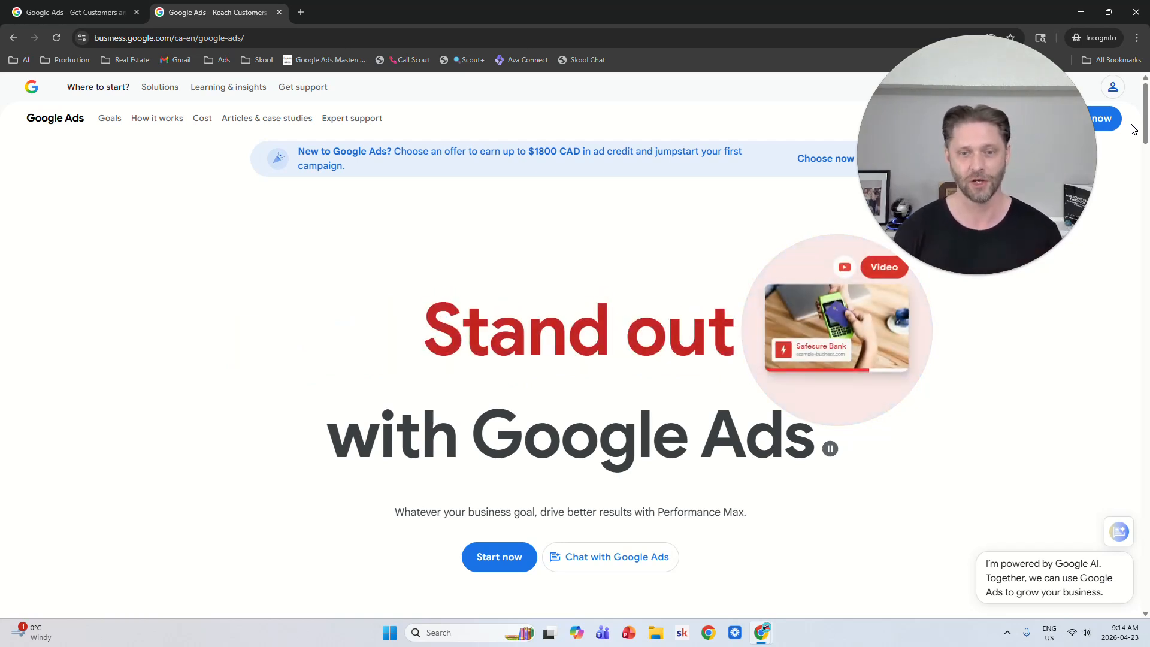
mouse_move(761, 633)
click(782, 542)
drag(922, 159, 925, 380)
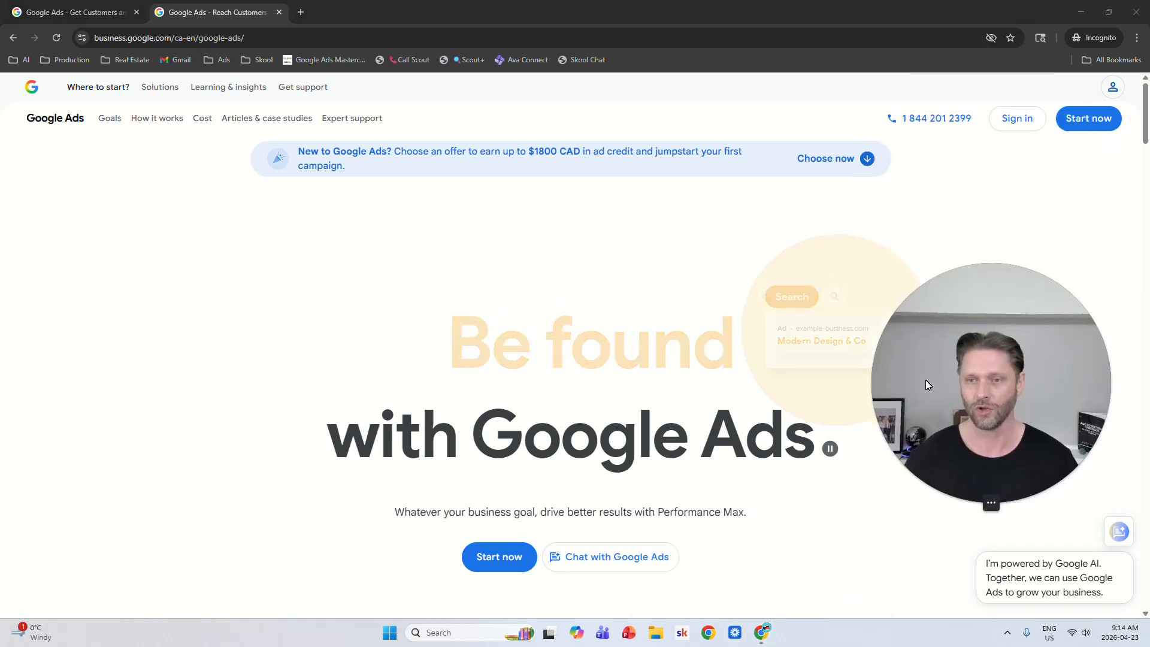
drag(949, 317, 933, 266)
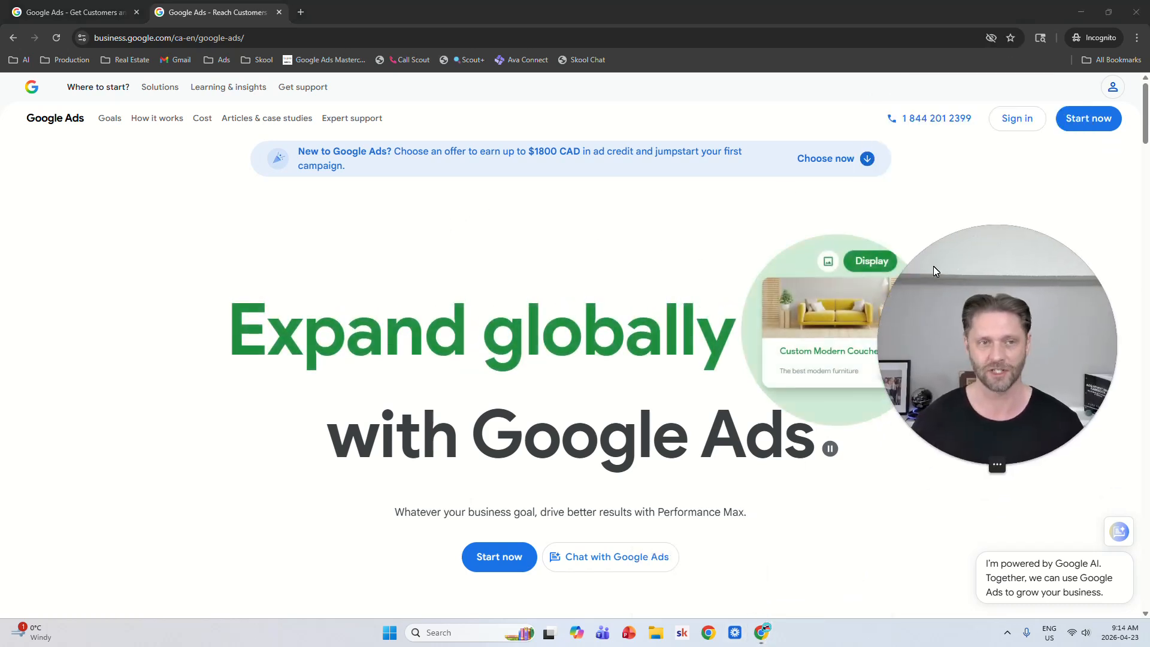
On the US Google Ads page, select Offer C for $1500 in ad credit and start the sign-up to claim it
click(90, 5)
drag(1003, 347, 1011, 133)
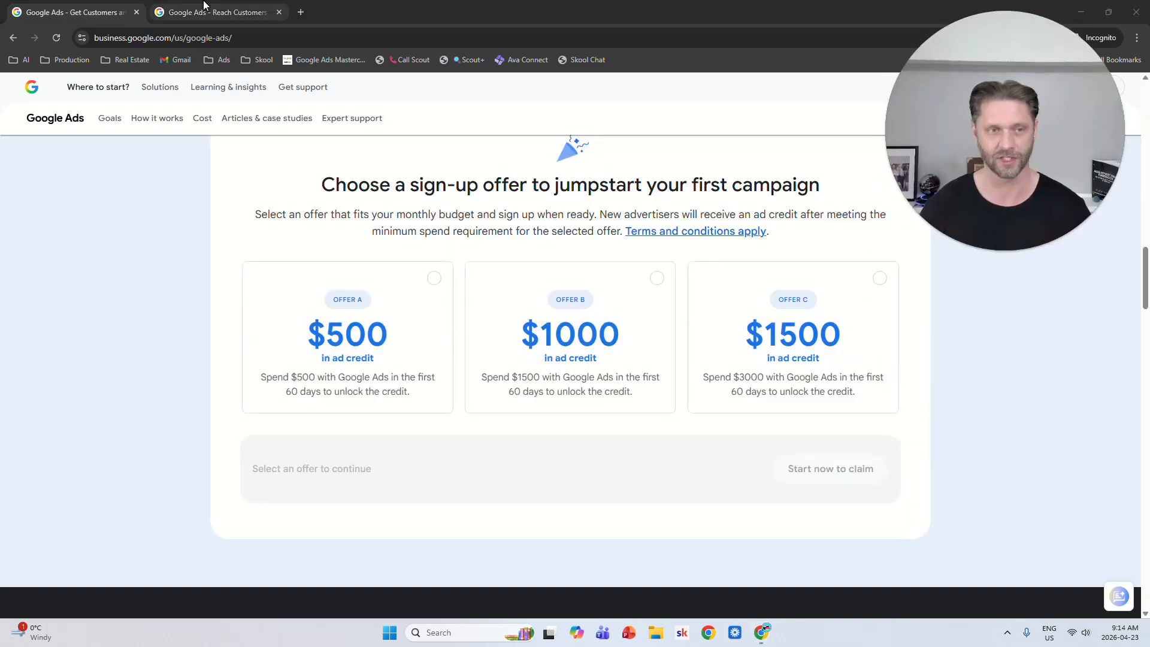
scroll(986, 346, up, 2)
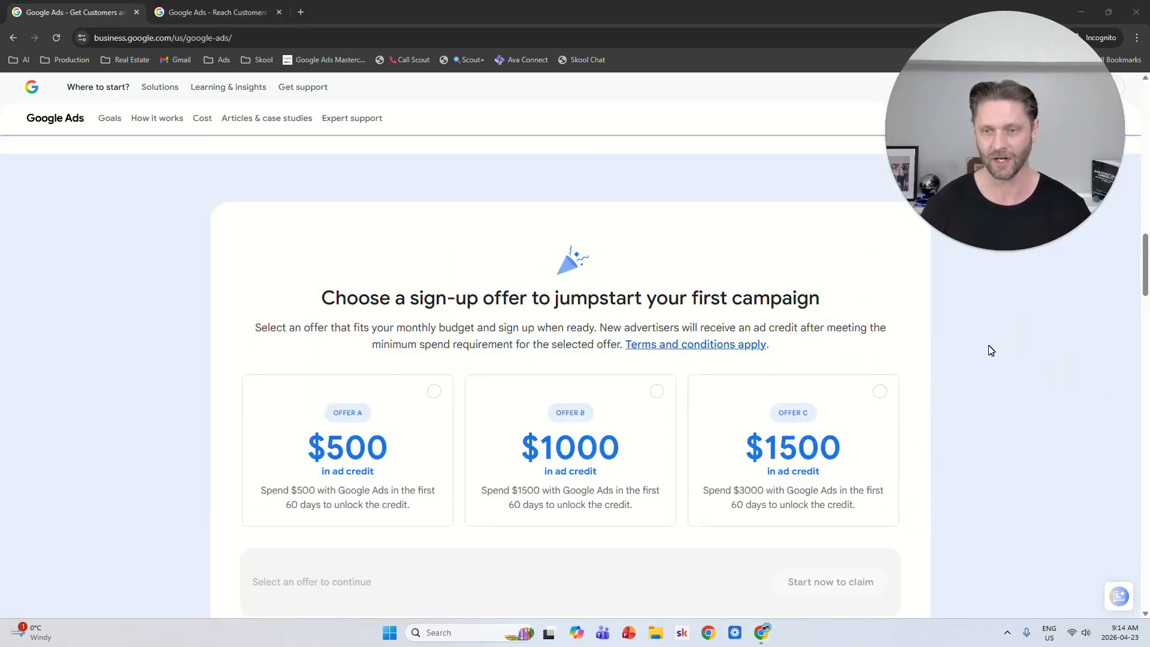
scroll(988, 349, down, 2)
click(841, 360)
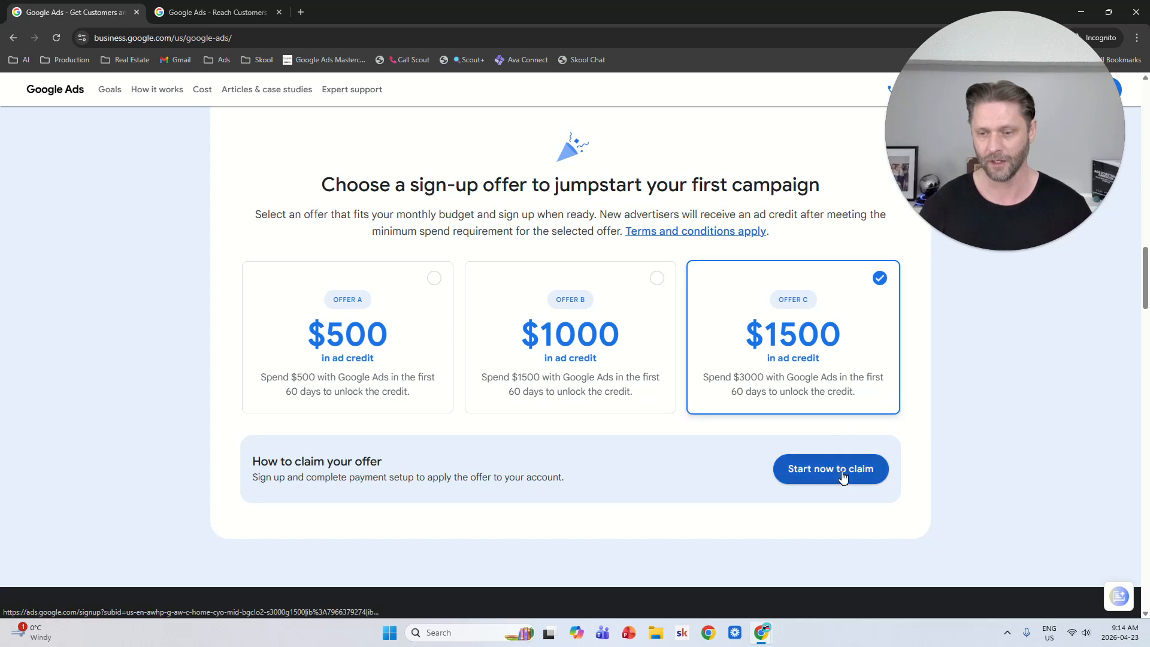
click(841, 473)
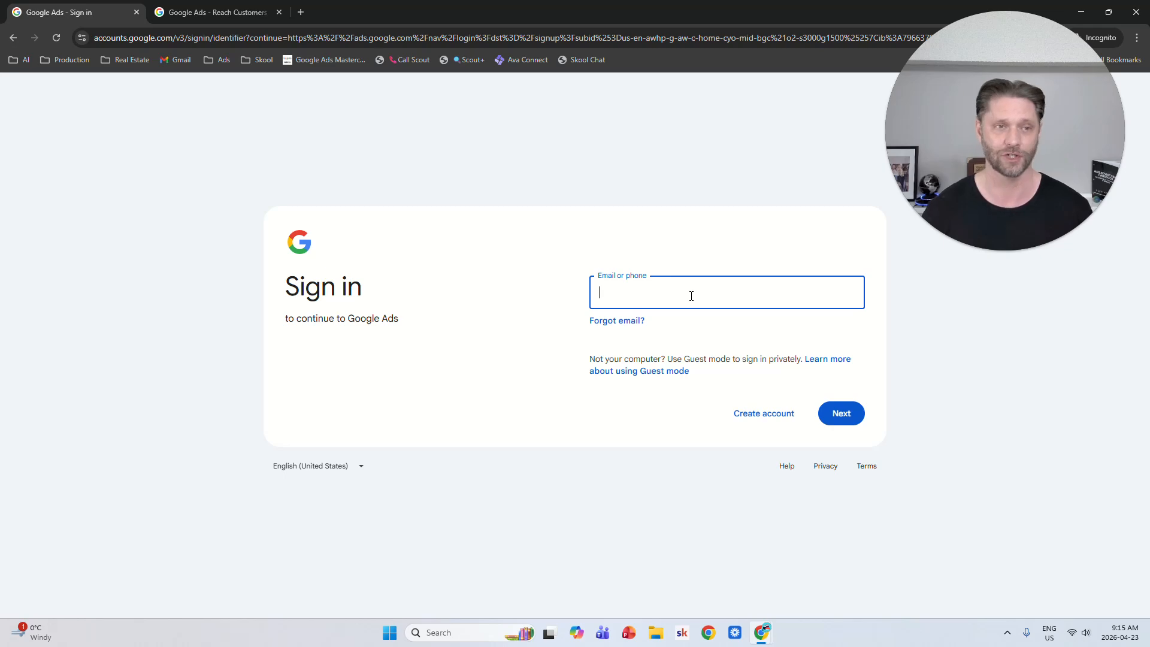
On the Canadian Google Ads page, go through the sign-up offers and select Offer C for $1800 CAD in ad credit
click(238, 5)
scroll(1031, 339, down, 10)
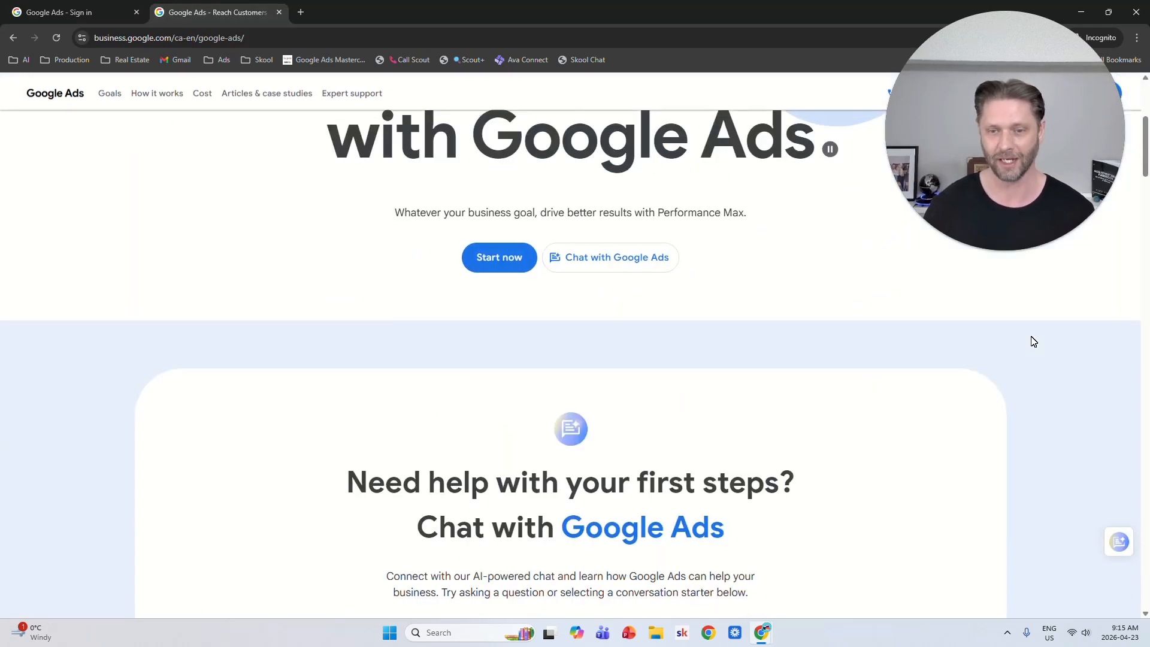
scroll(1032, 341, down, 14)
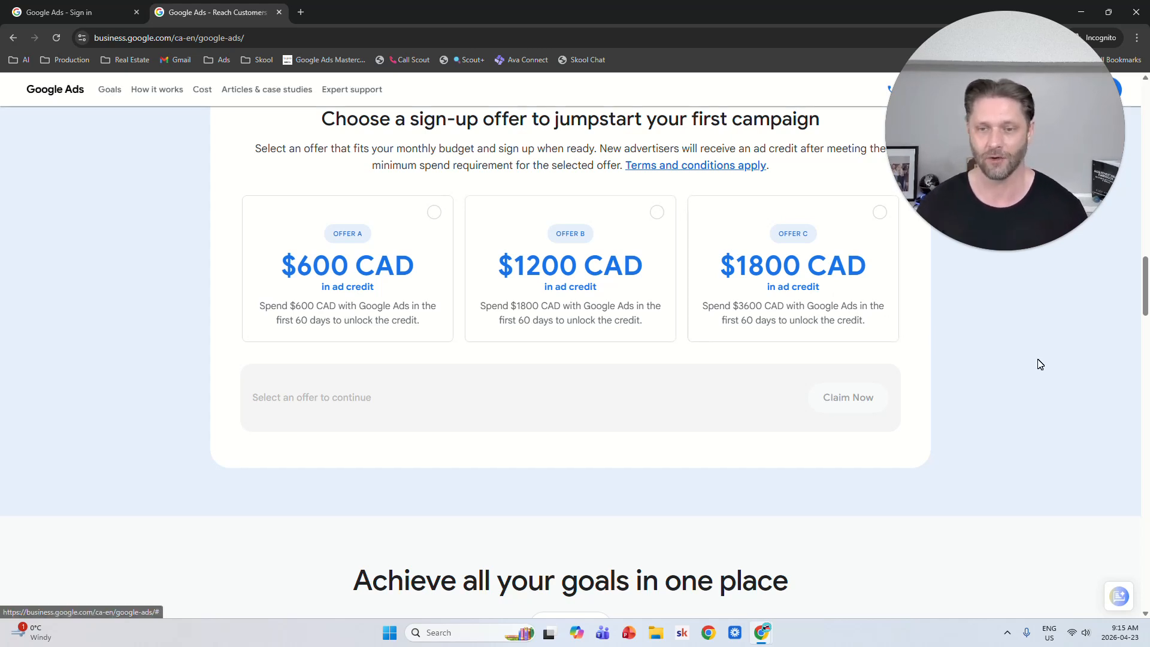
click(340, 287)
click(570, 299)
click(815, 324)
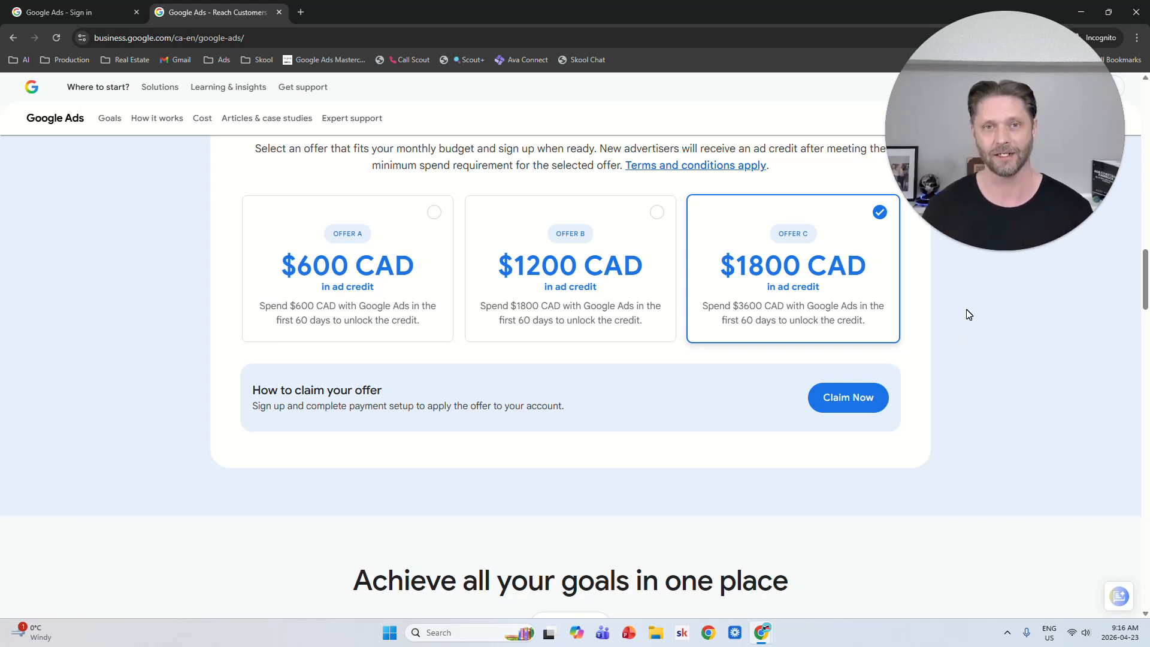
Examine the account's Promotions list for each credit's status, redemption date and requirement deadline, including the explanation of the Processing status
scroll(958, 338, down, 1)
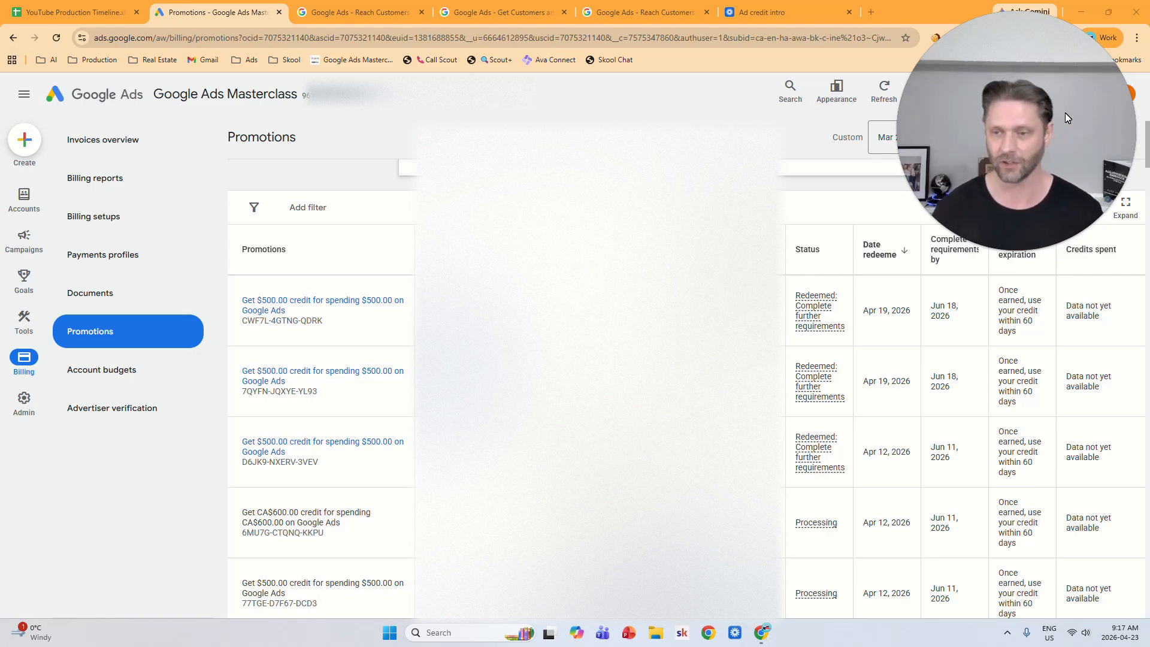
drag(866, 312, 966, 323)
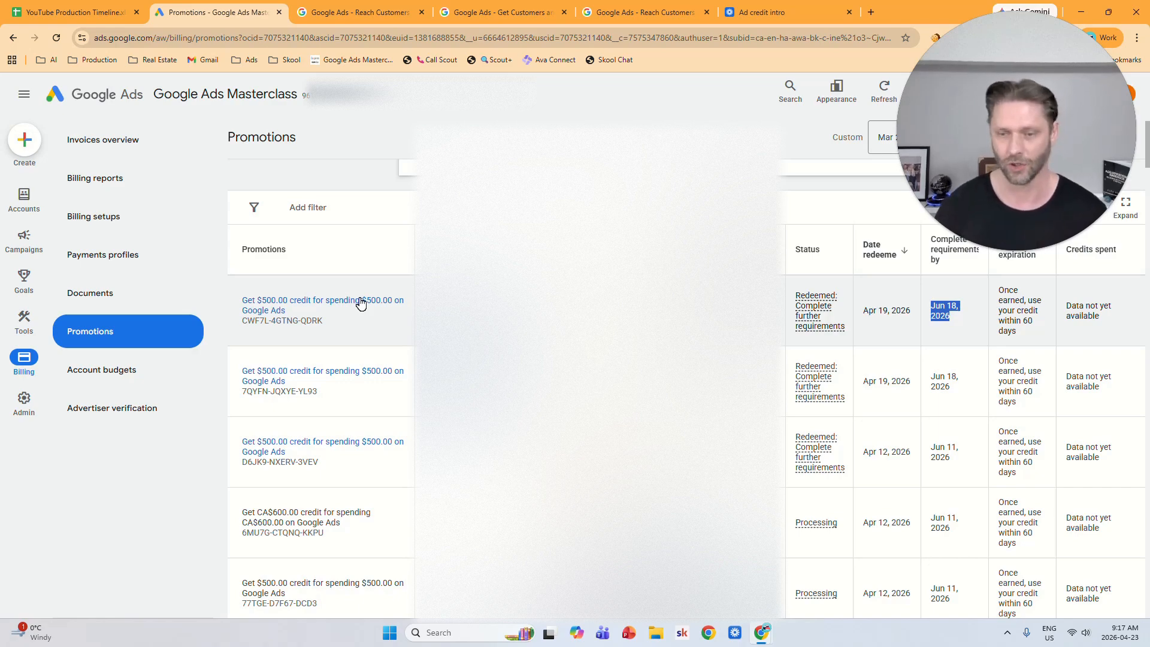
scroll(802, 400, down, 1)
mouse_move(804, 402)
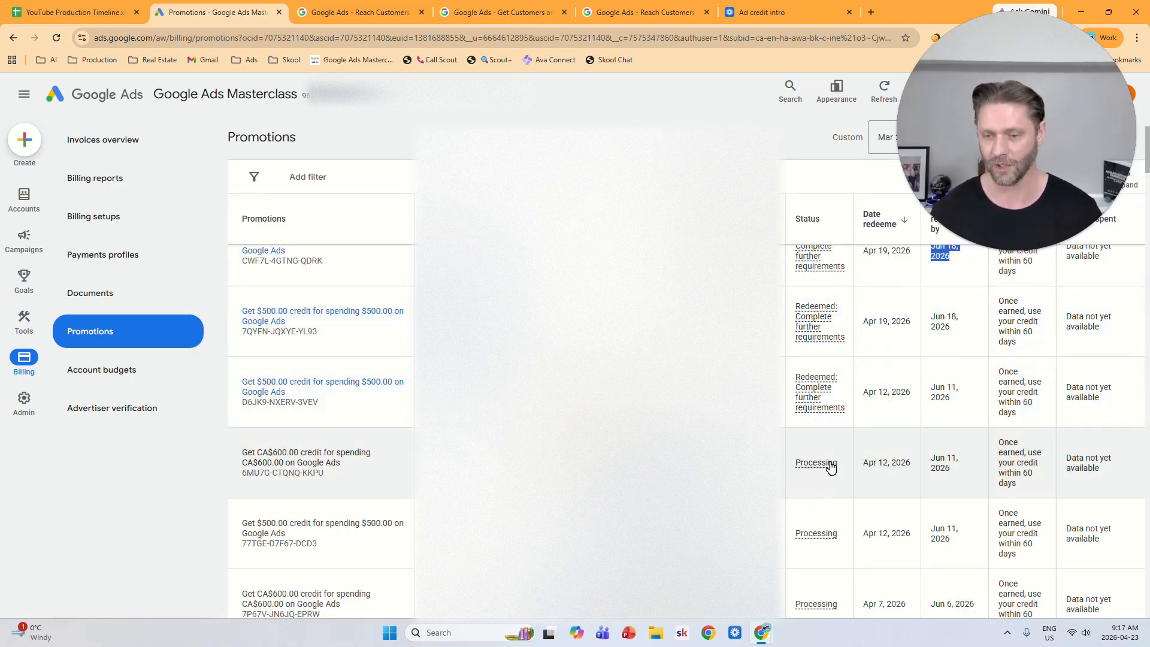
mouse_move(829, 472)
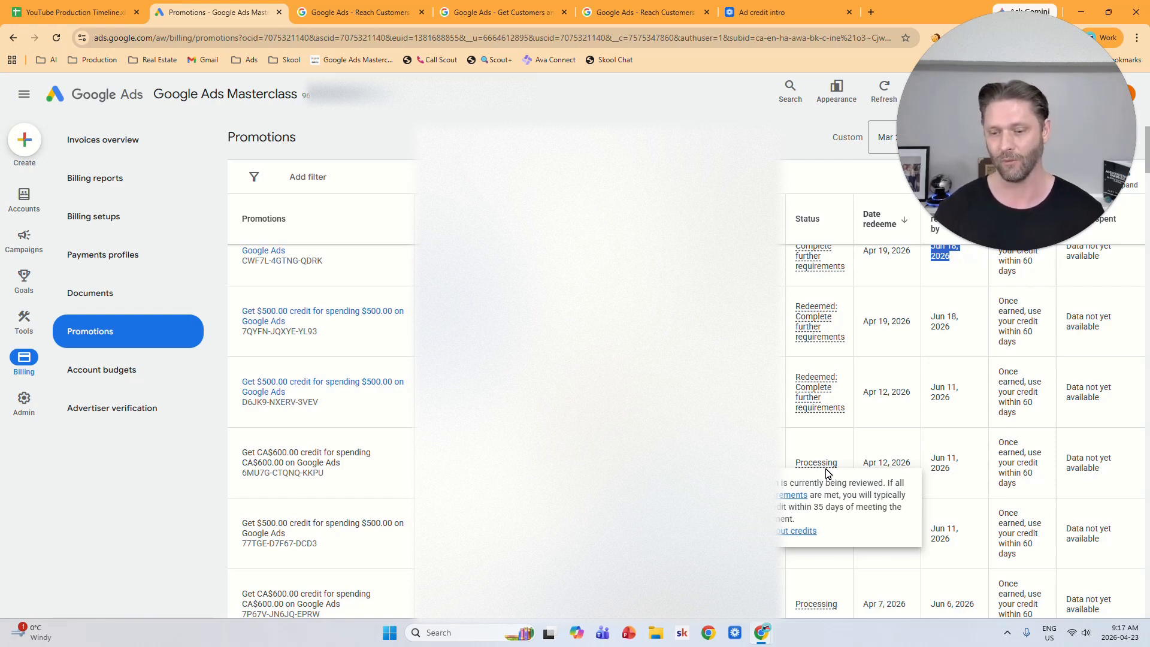
scroll(826, 473, down, 5)
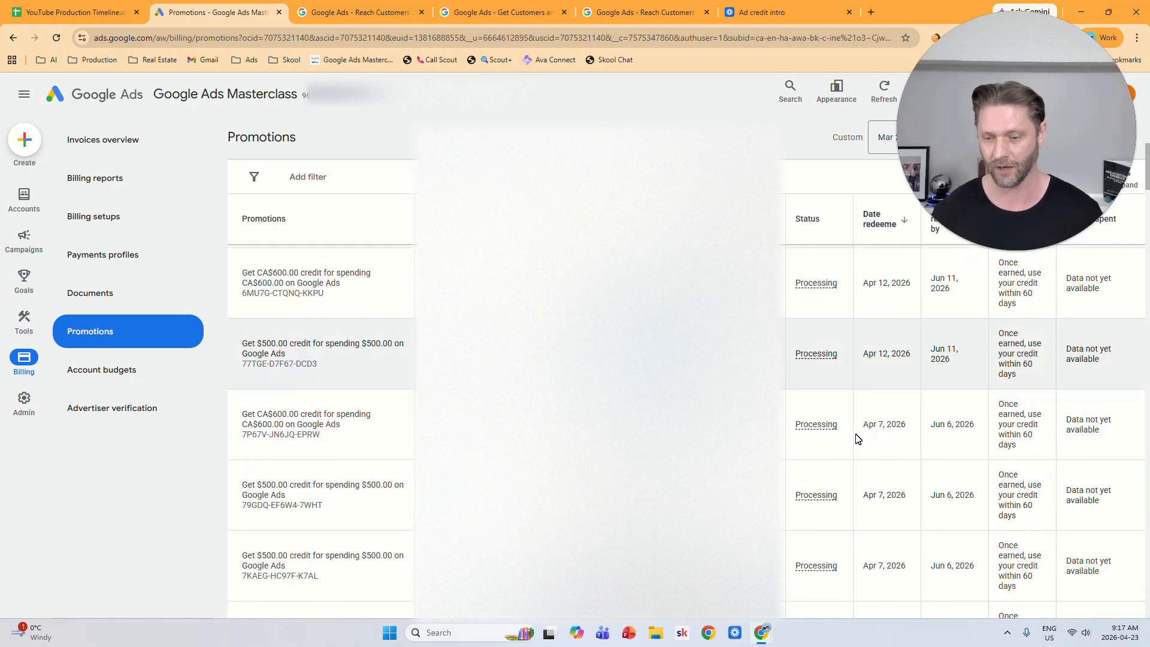
scroll(857, 443, down, 5)
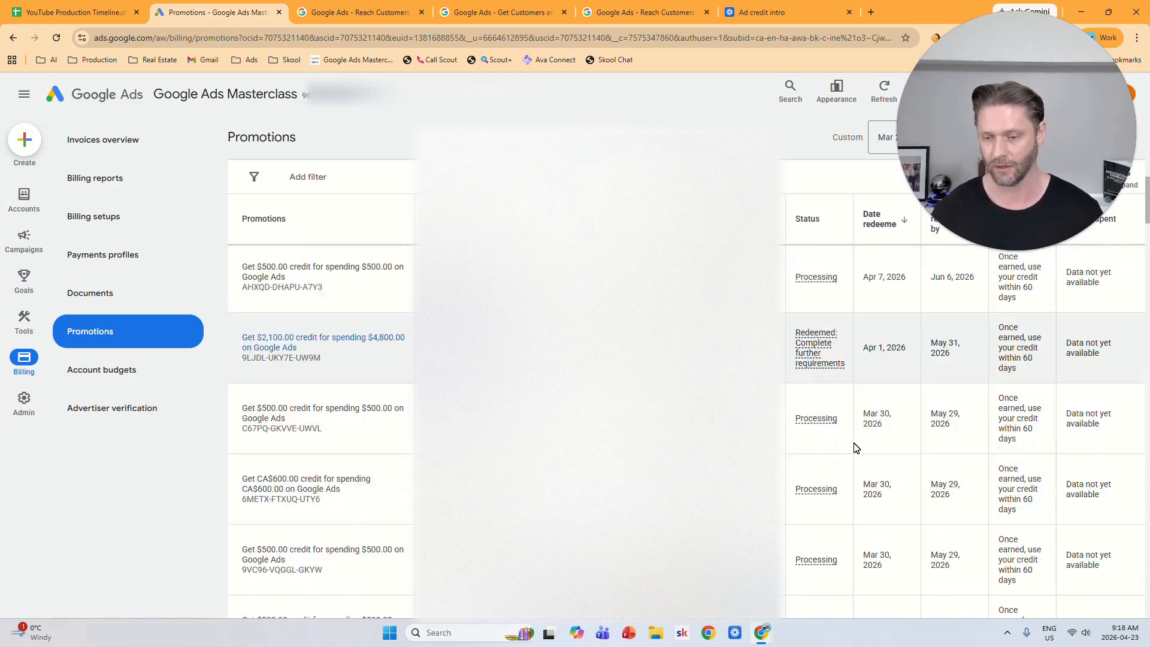
scroll(855, 448, down, 1)
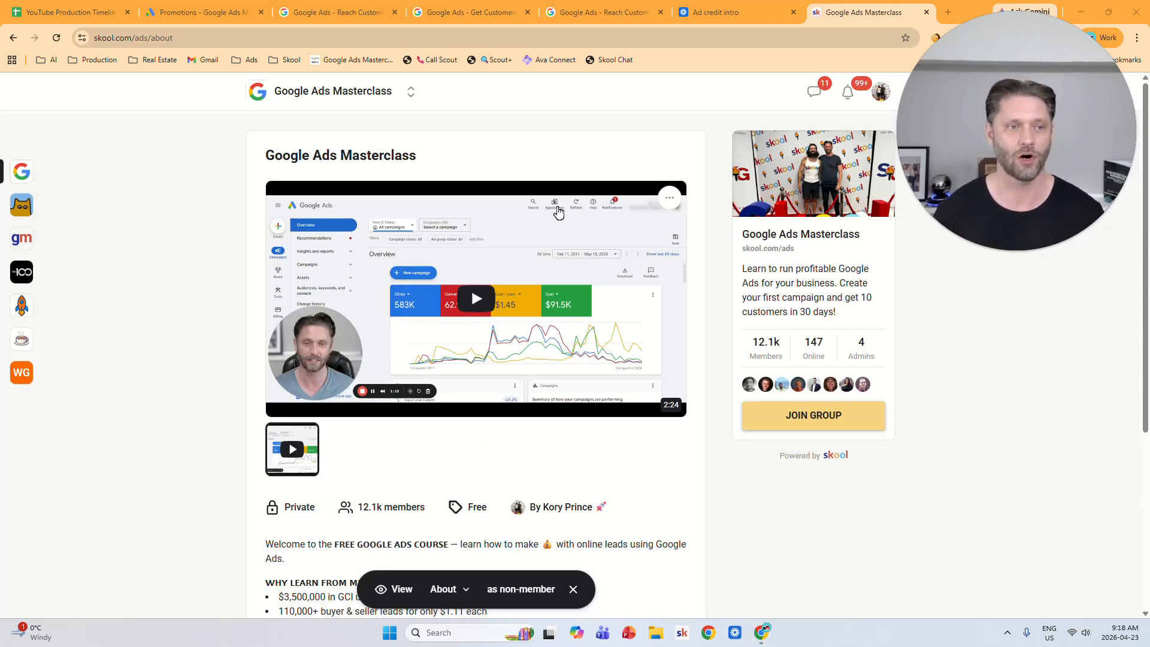
Review the Google Ads Masterclass group's About page, including its web address and the description of what the course teaches
click(148, 38)
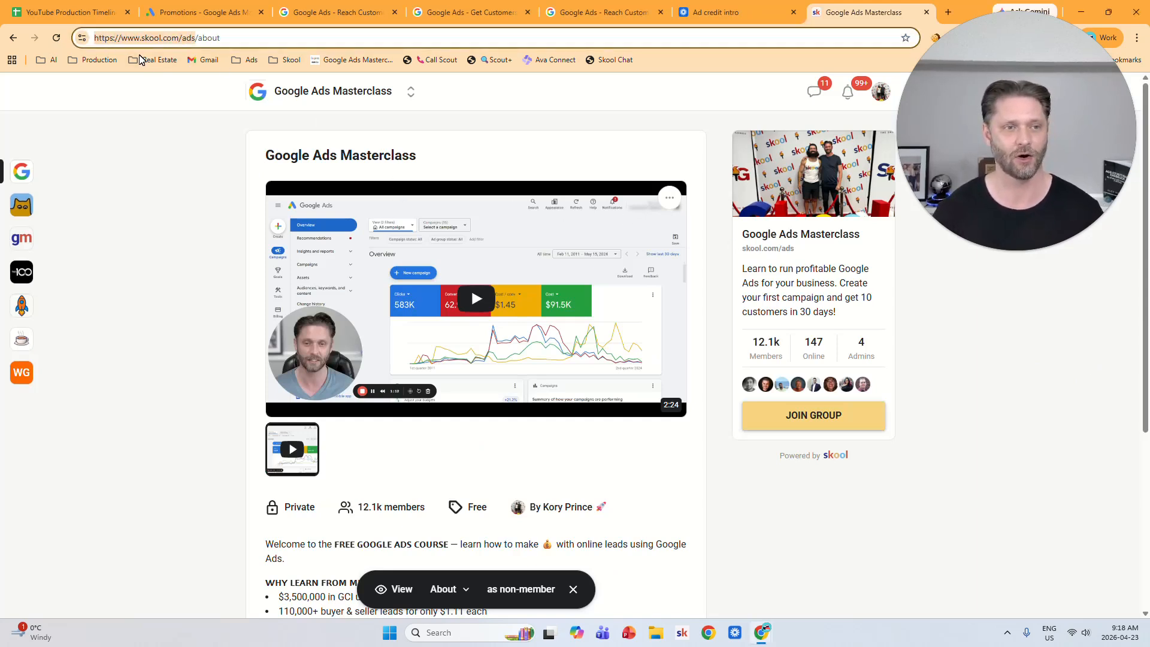
click(982, 471)
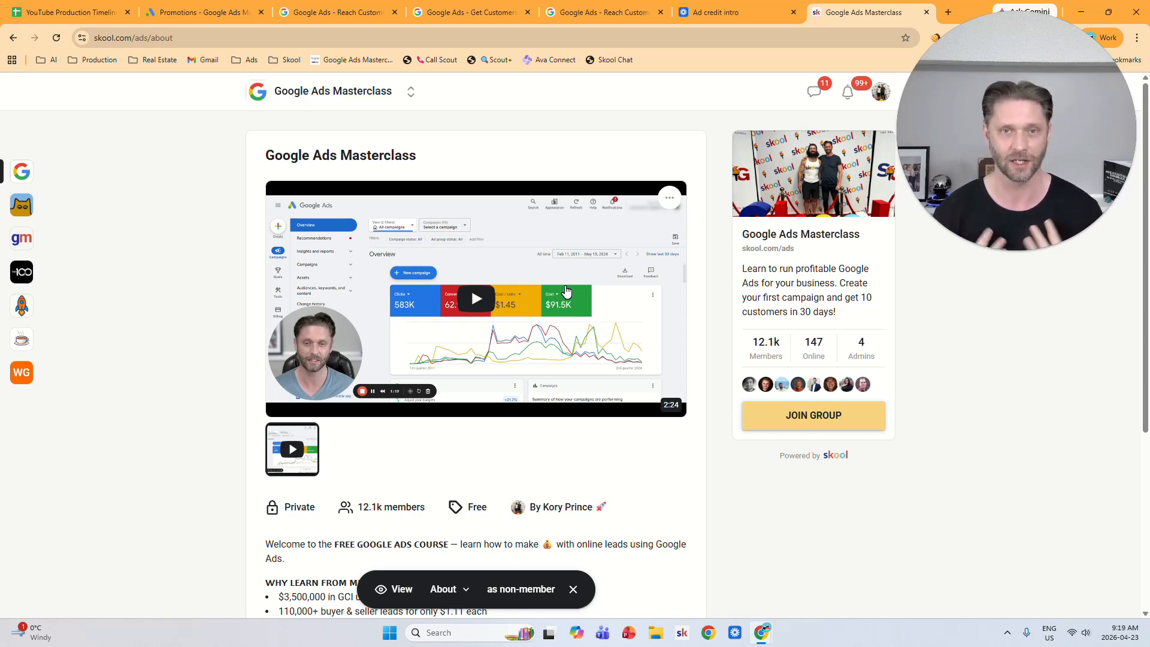
scroll(566, 291, down, 3)
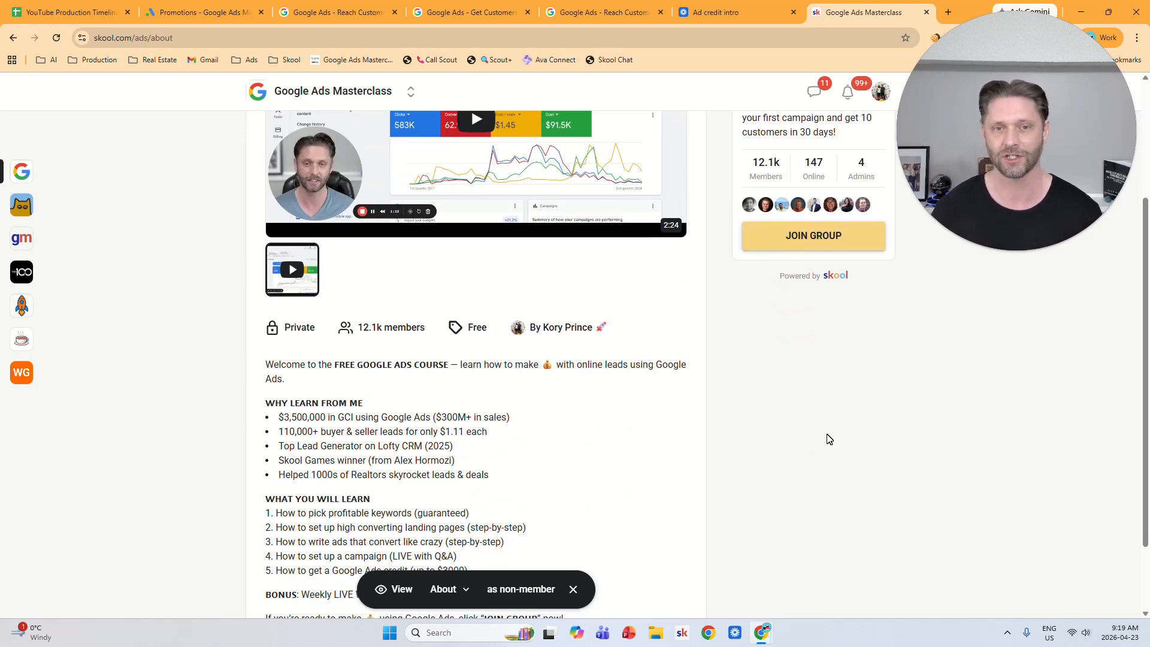
scroll(777, 437, up, 2)
View the group's Community feed as a member and filter it to the White Glove posts to read them
click(448, 590)
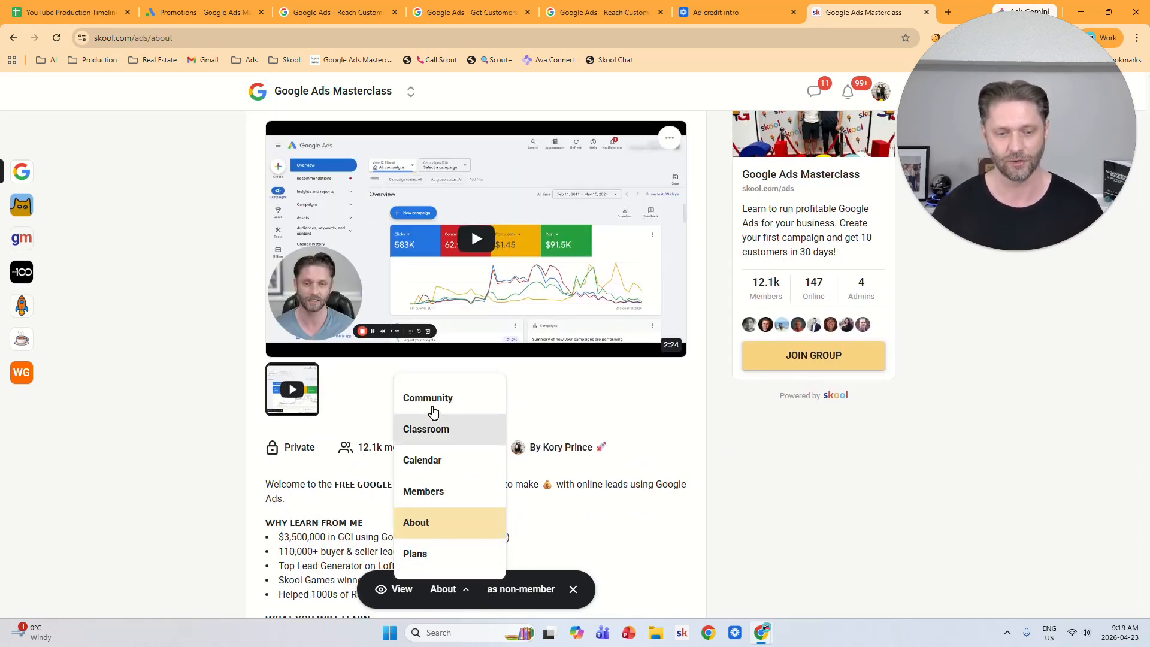
click(439, 399)
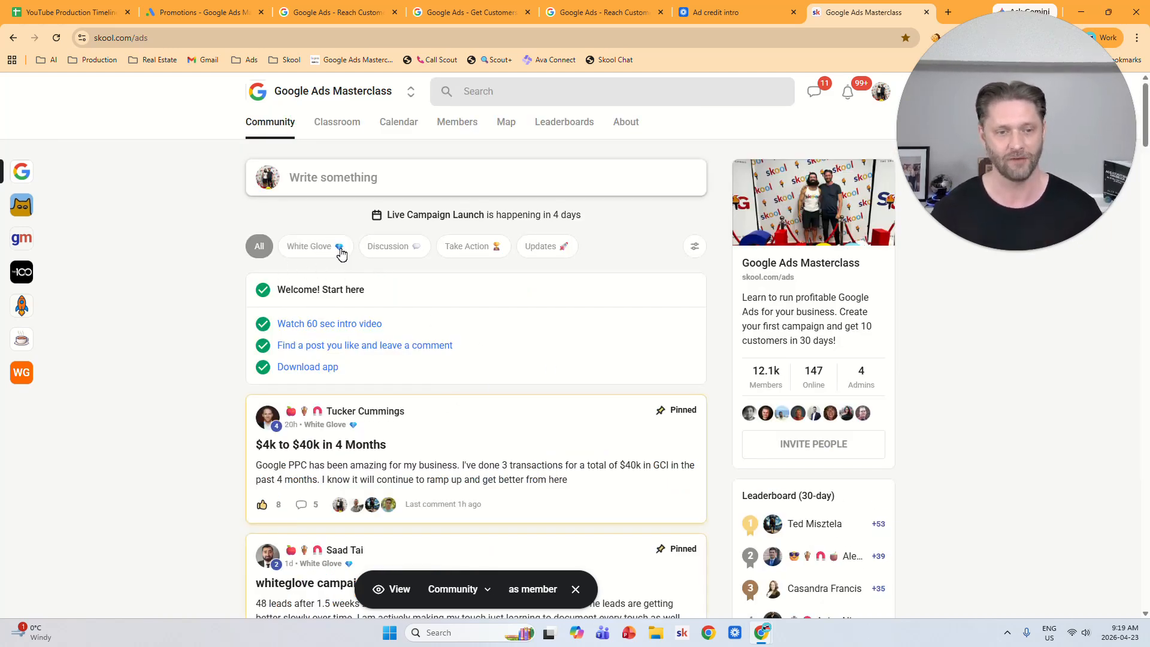
click(325, 246)
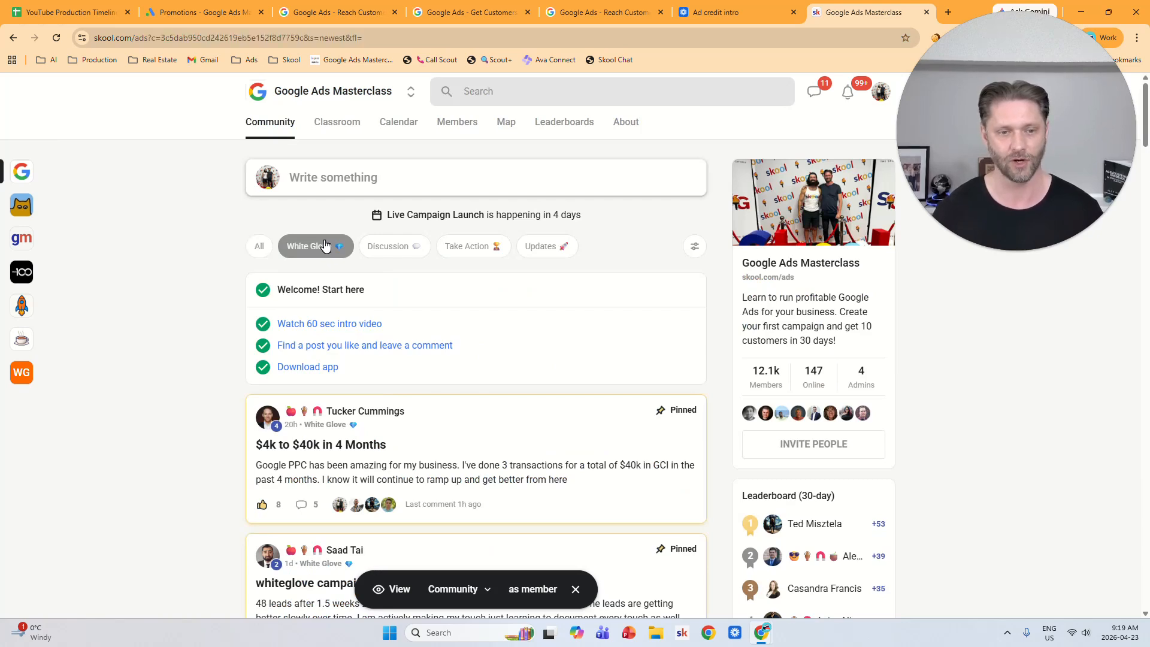
scroll(569, 367, down, 3)
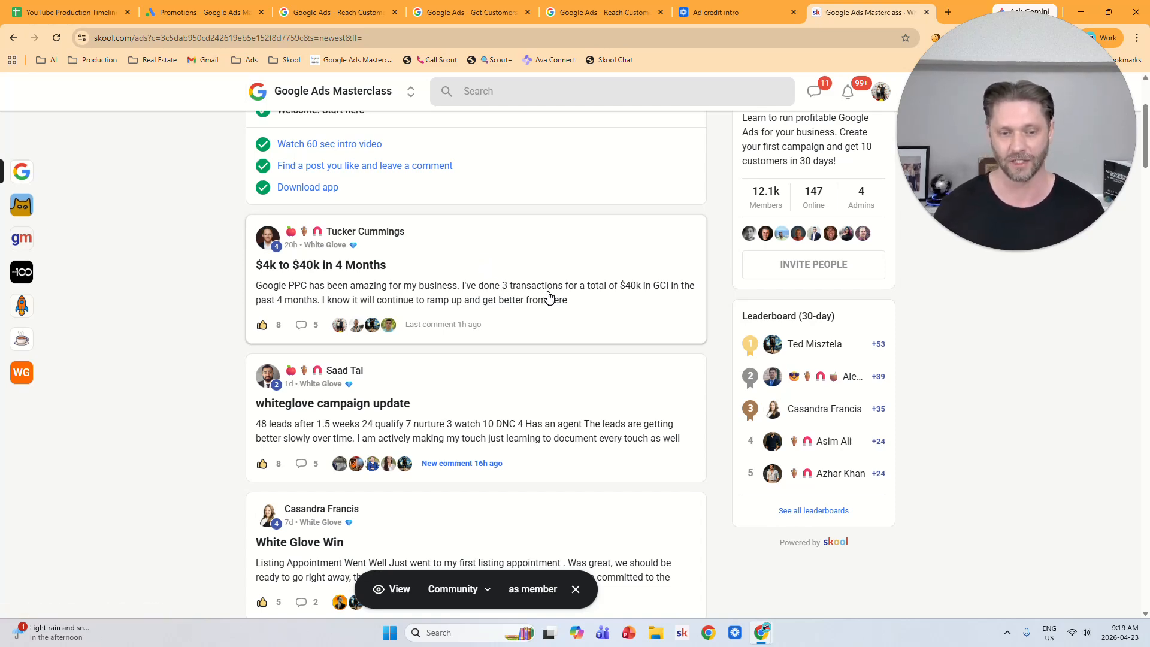
scroll(549, 298, up, 3)
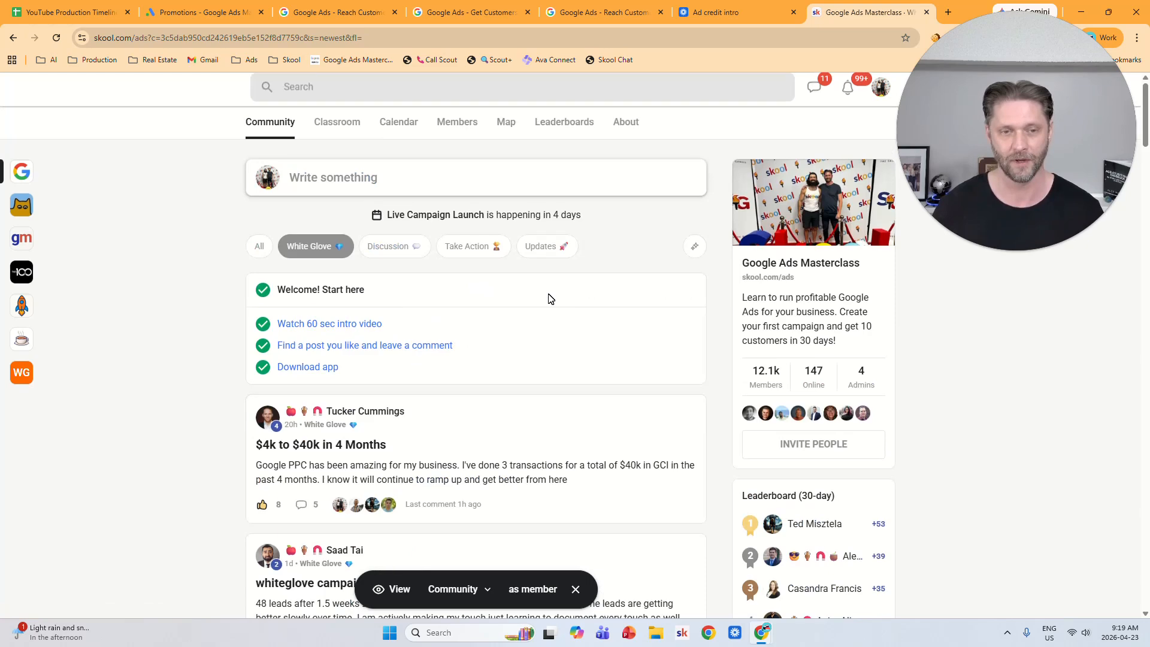
Open the Google Ads Masterclass course in the classroom, and view the April 27 Live Campaign Launch event in the group's calendar
click(342, 127)
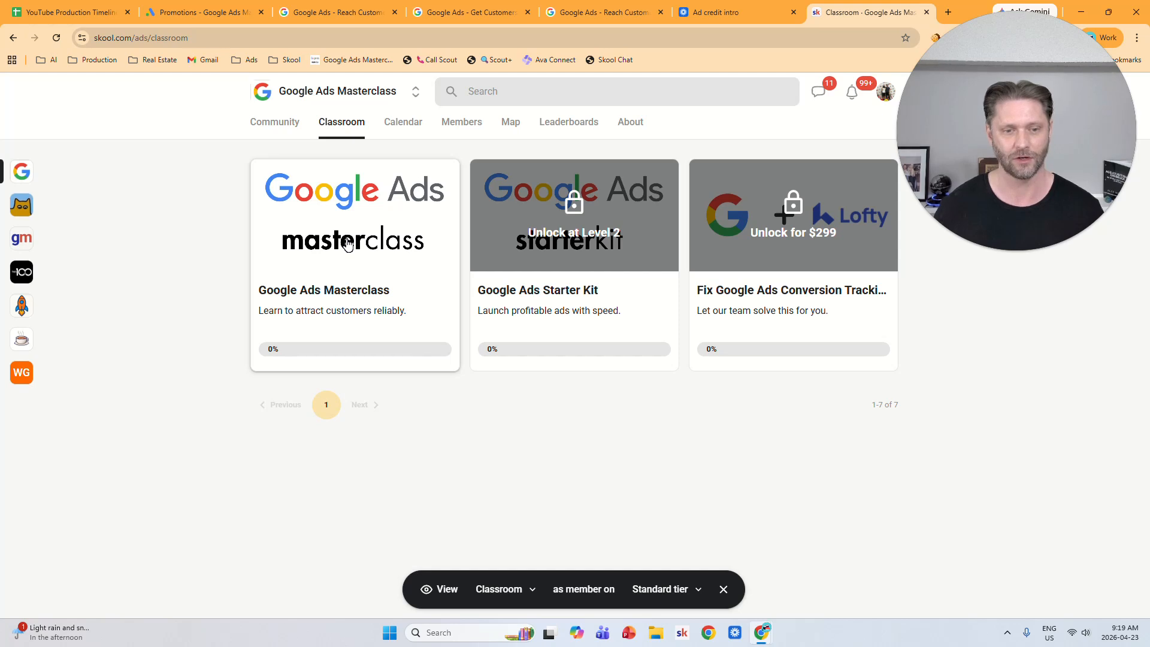
click(348, 243)
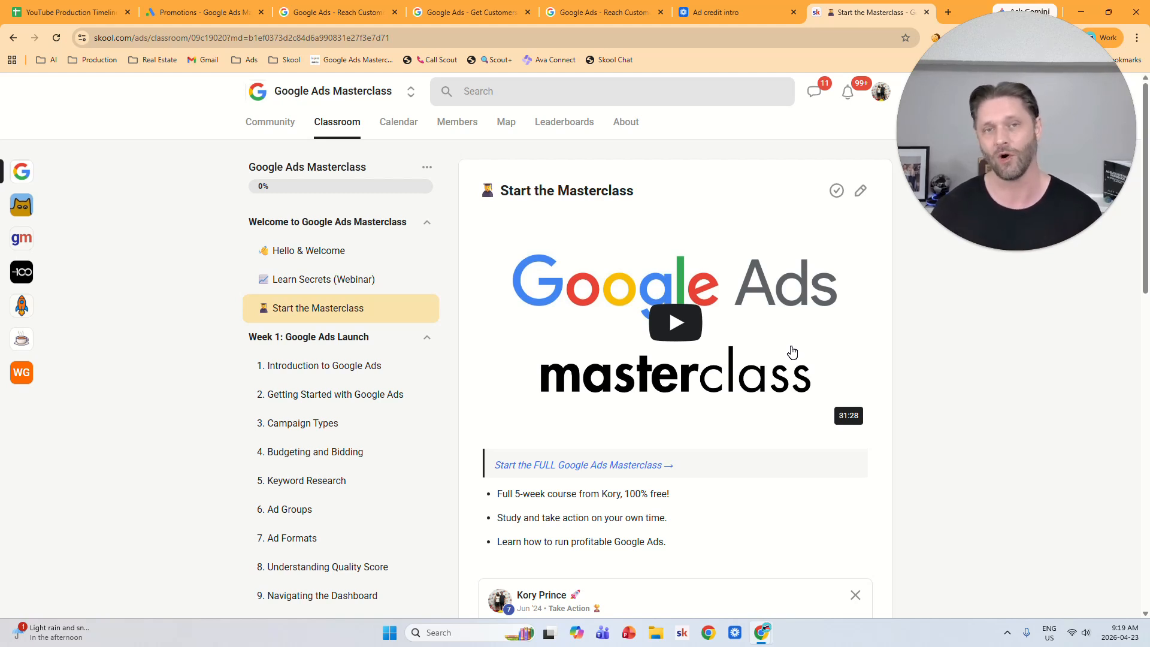
click(418, 121)
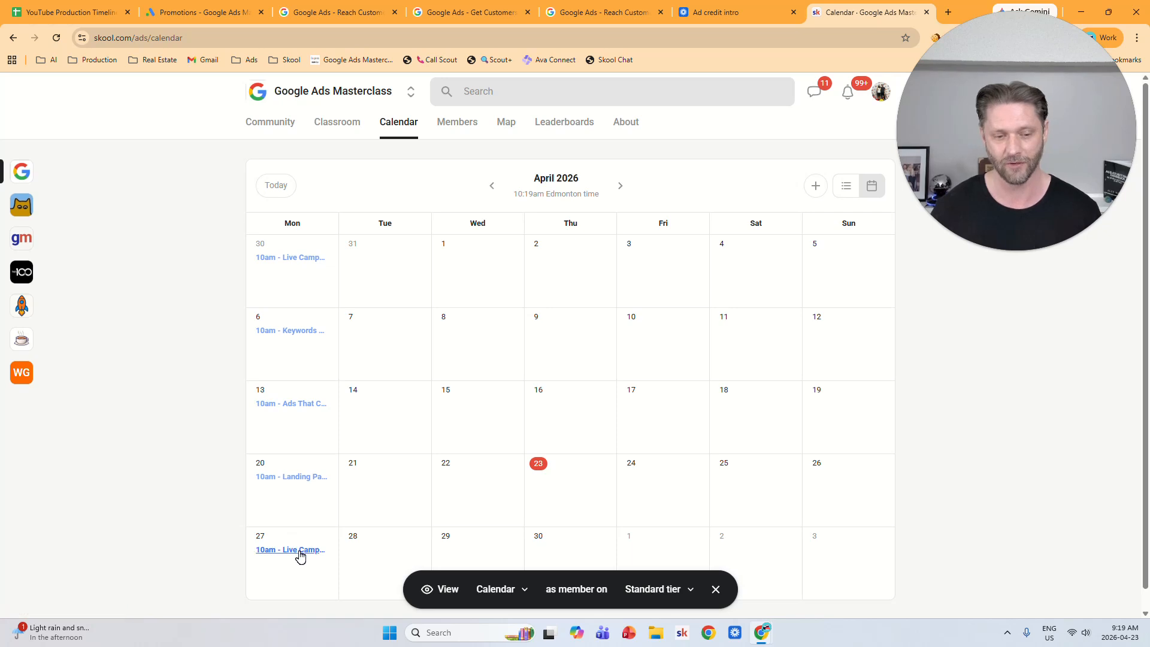
click(298, 550)
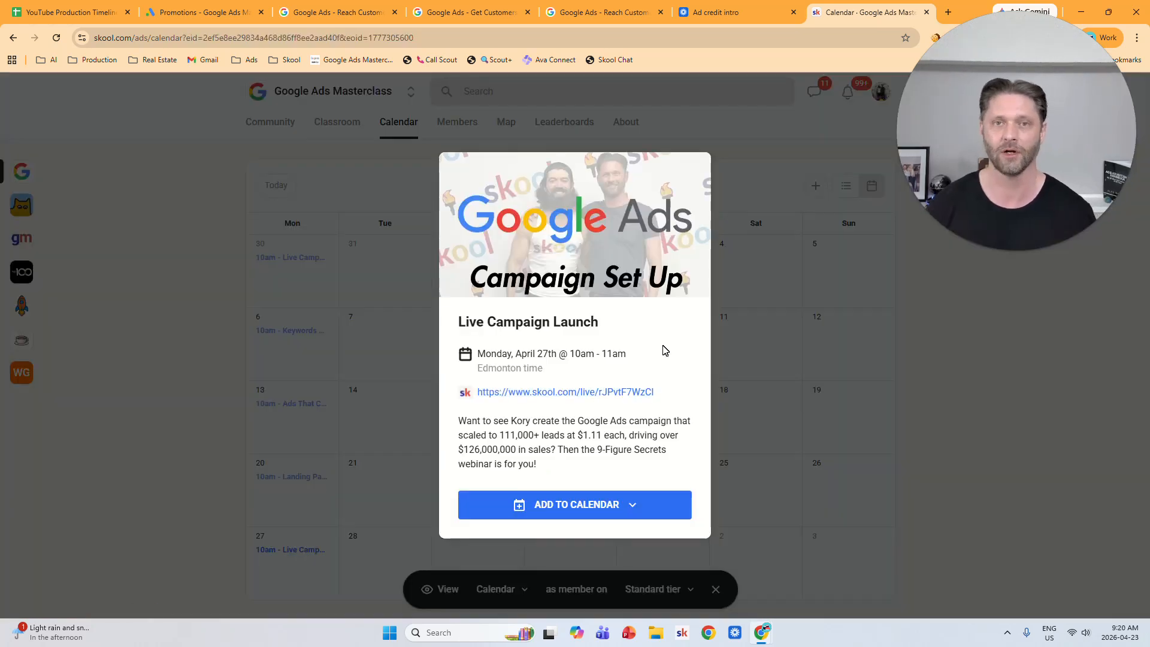